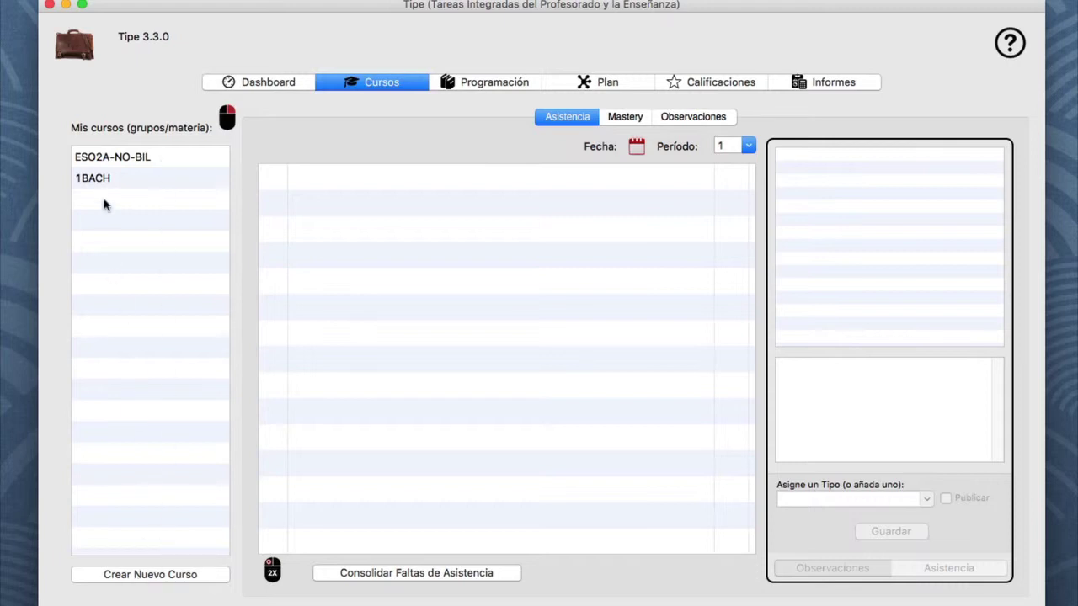
click(122, 162)
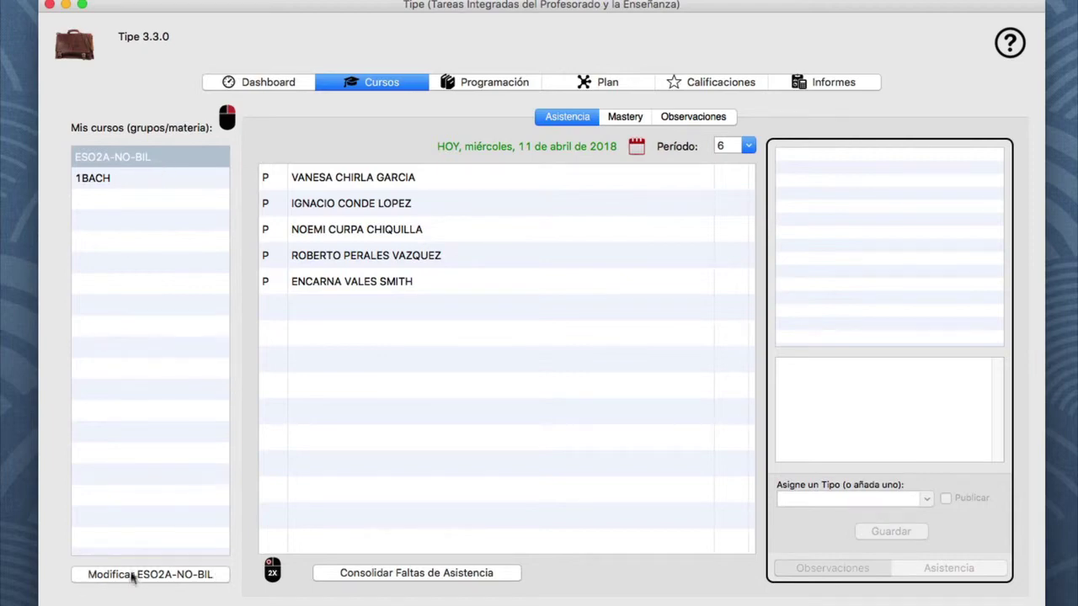
click(129, 343)
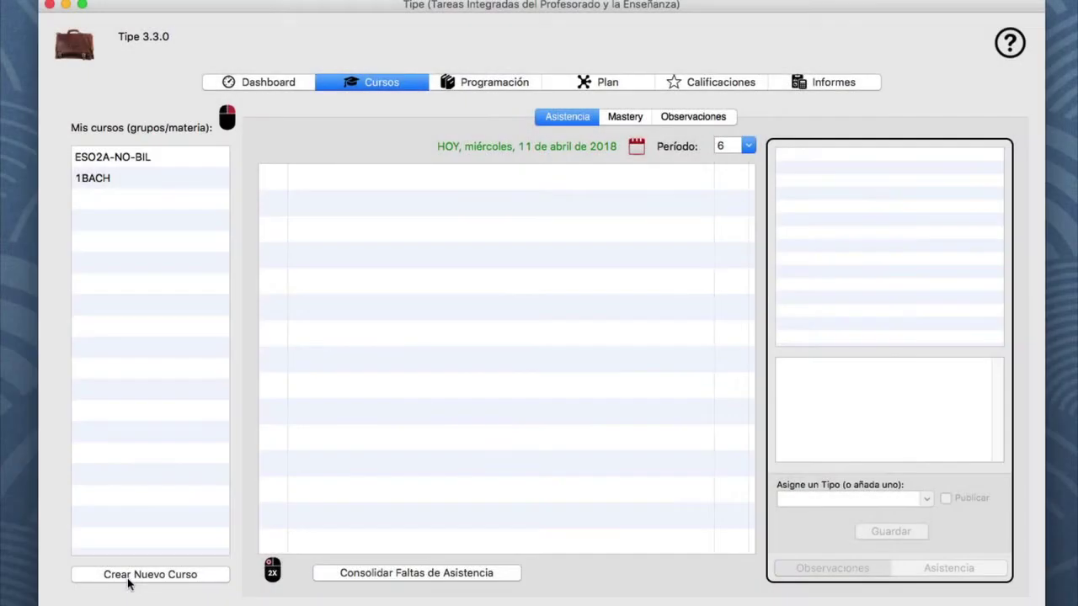
Start a new course and name it ESO2B-BILING
click(130, 575)
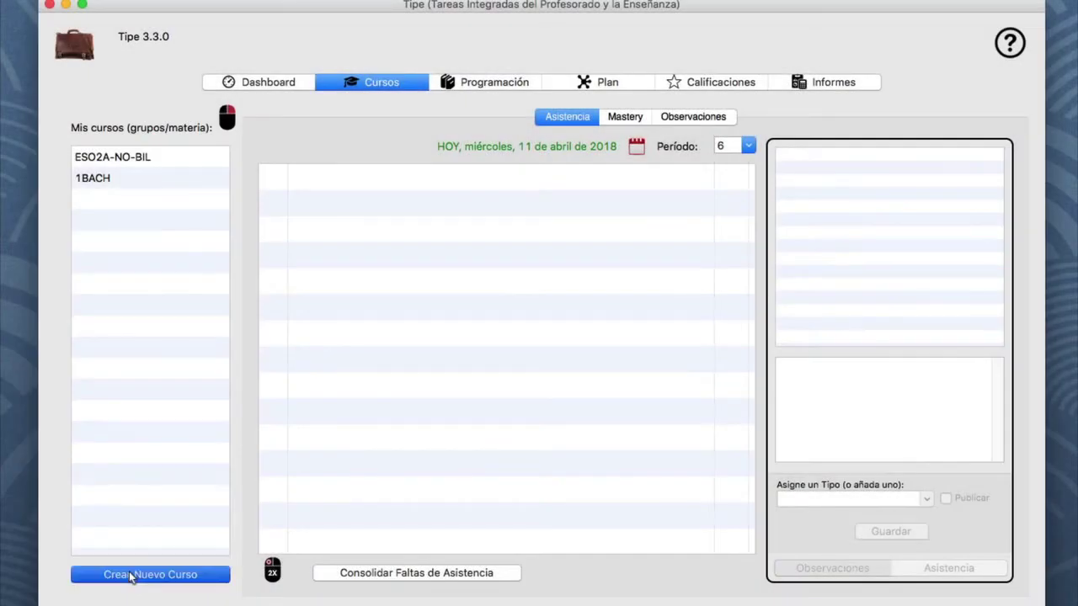
click(319, 151)
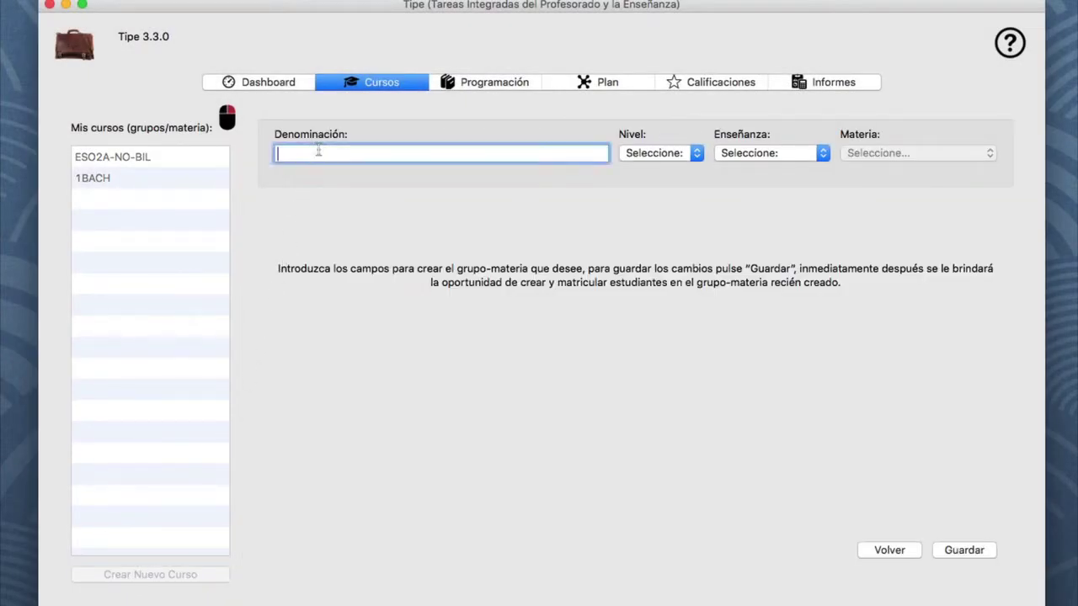
text(ESO2B_)
key(BackSpace)
text(-BILING)
Set level 2, ESO and subject EDUCACION PLASTICA, VISUAL Y AUDIOVISUAL, then save the course
click(696, 153)
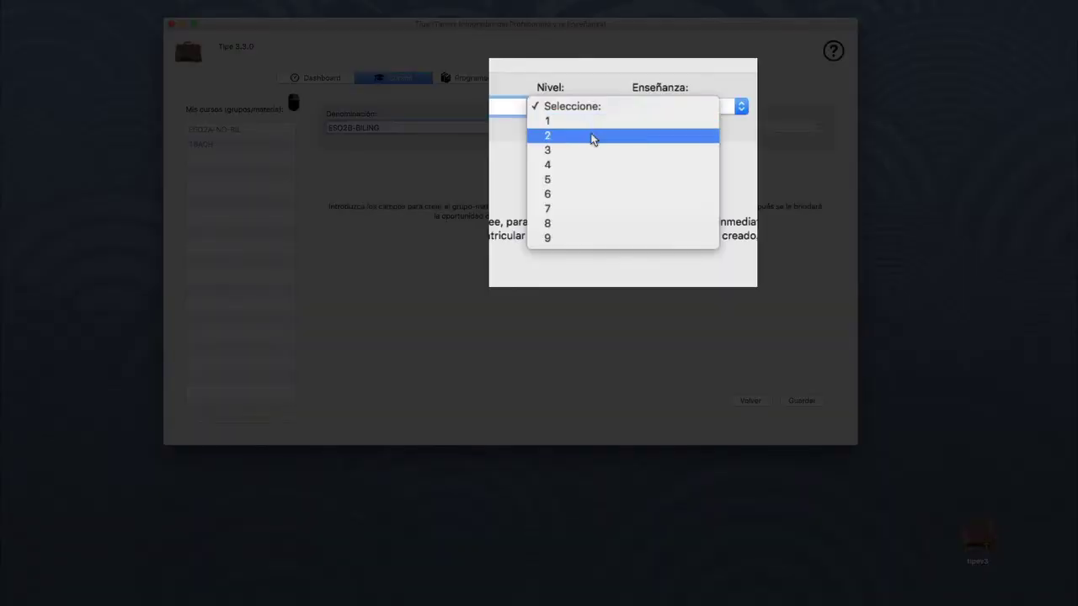
click(594, 135)
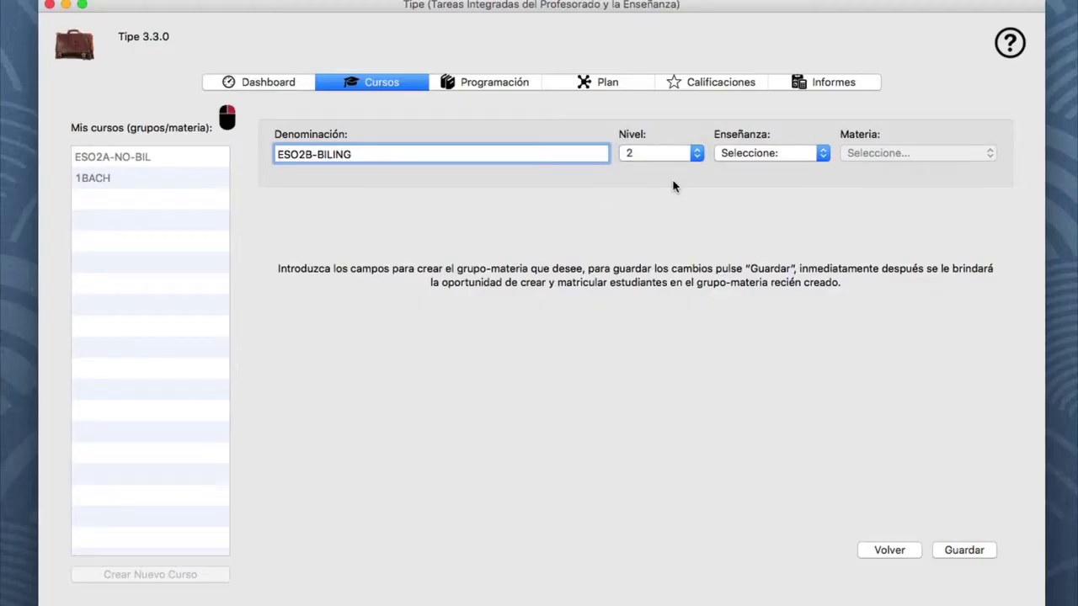
click(774, 154)
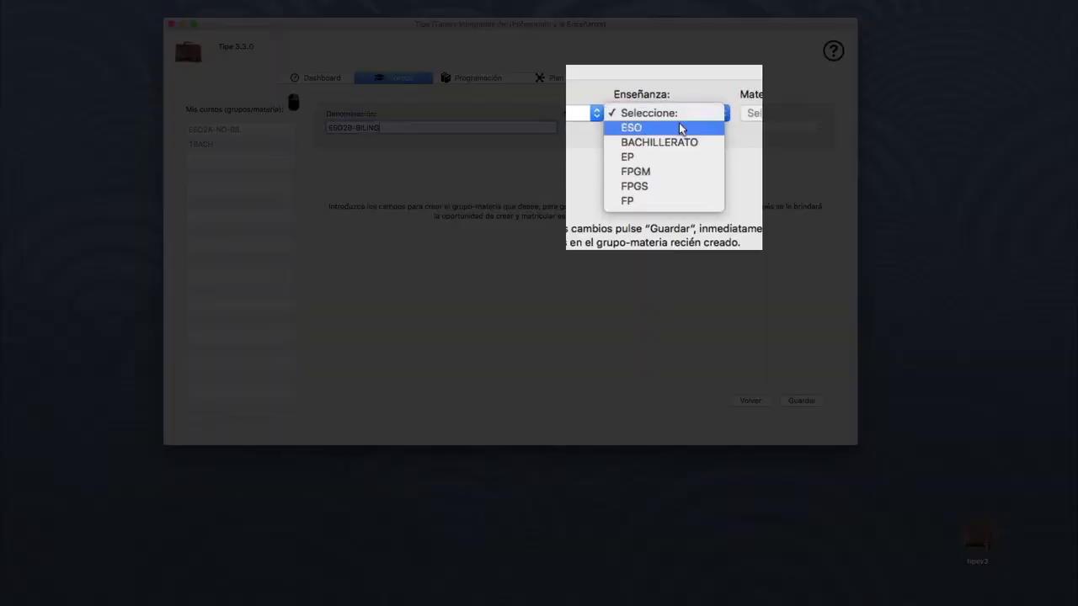
click(678, 126)
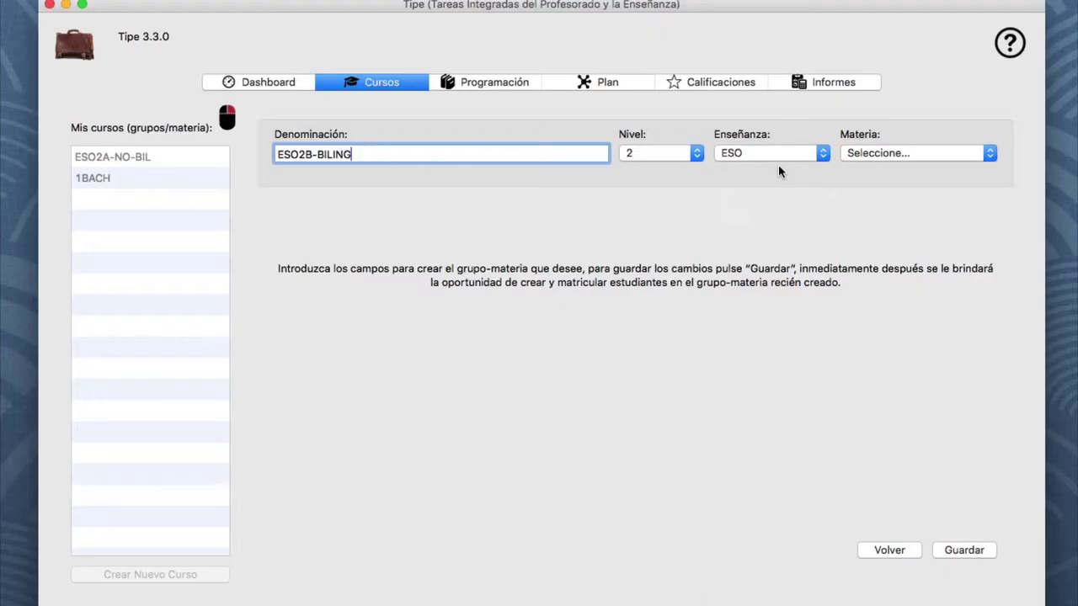
click(895, 155)
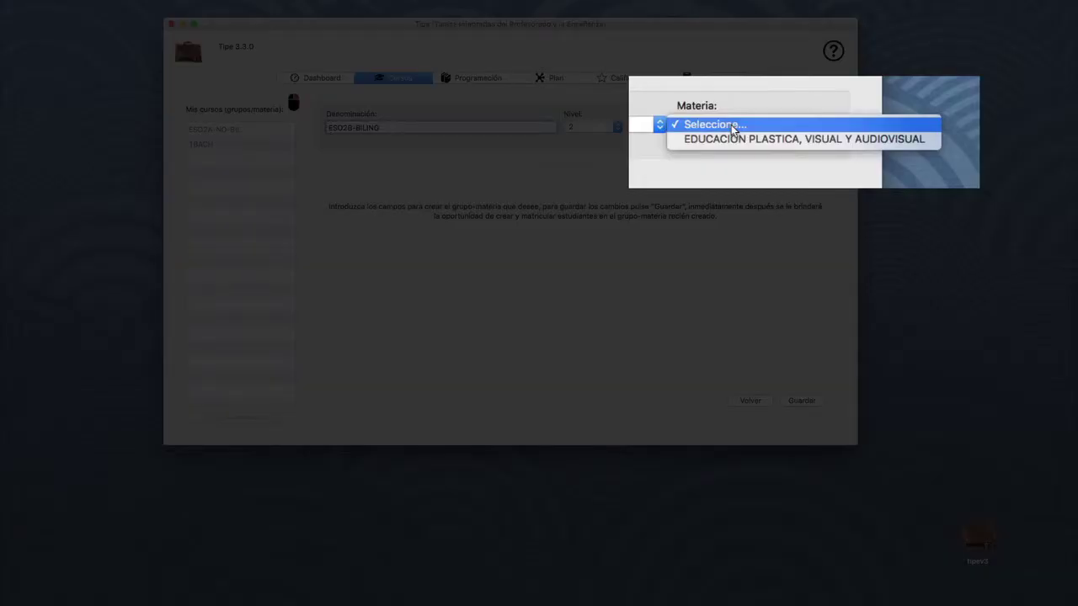
click(735, 127)
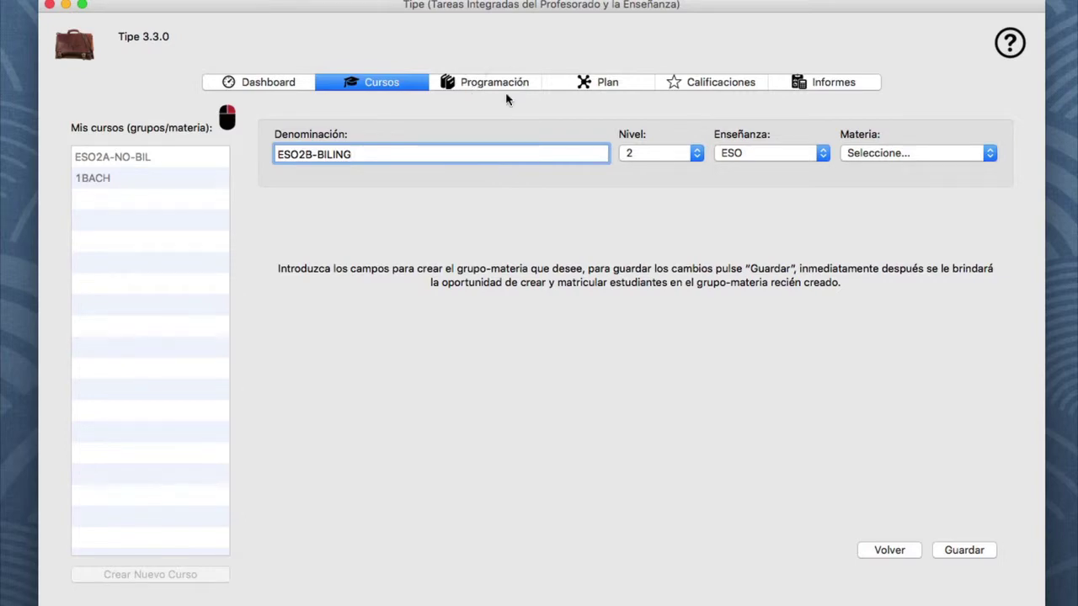
click(851, 153)
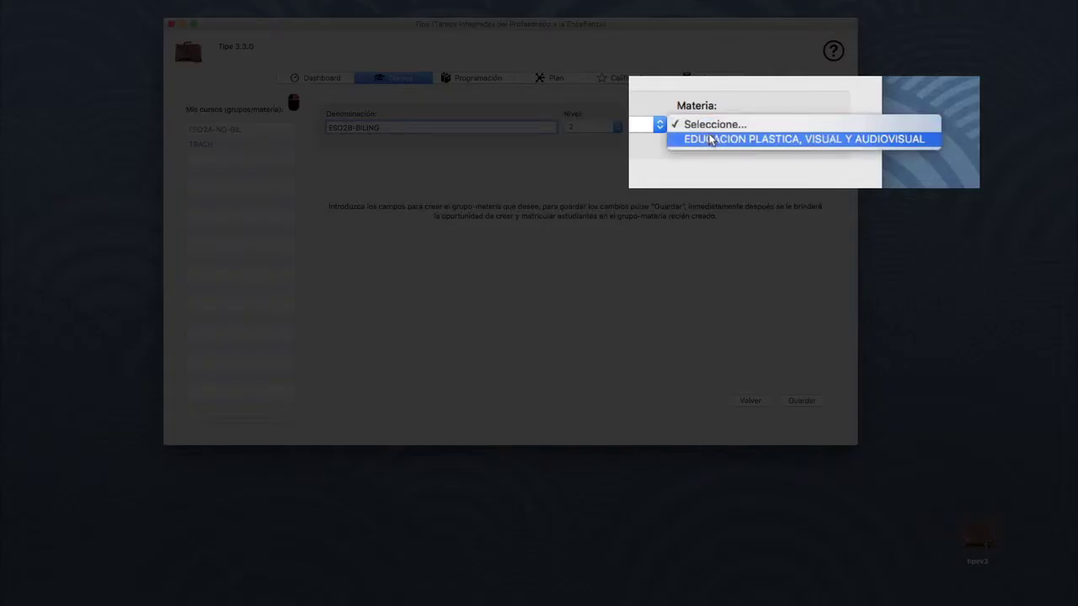
click(713, 140)
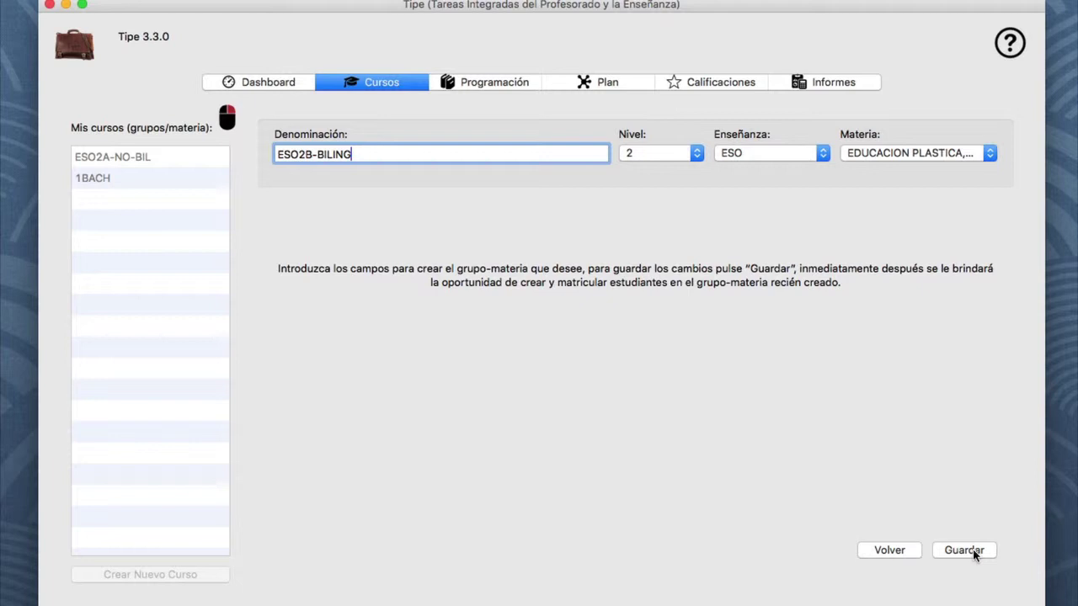
click(973, 549)
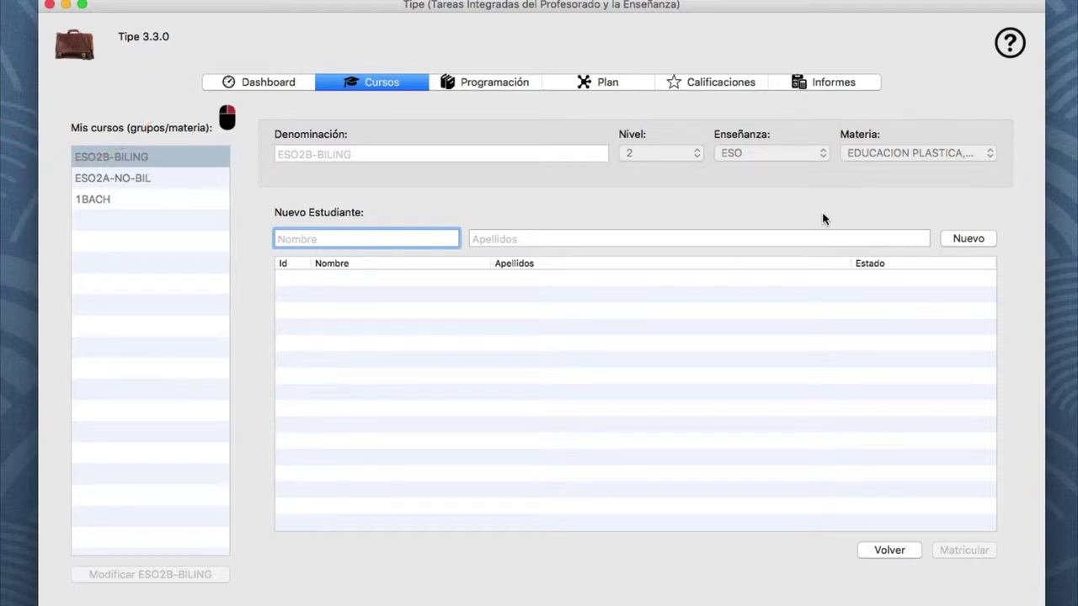
Begin entering the first new student's first name in the Nuevo Estudiante panel
text(JUANQ)
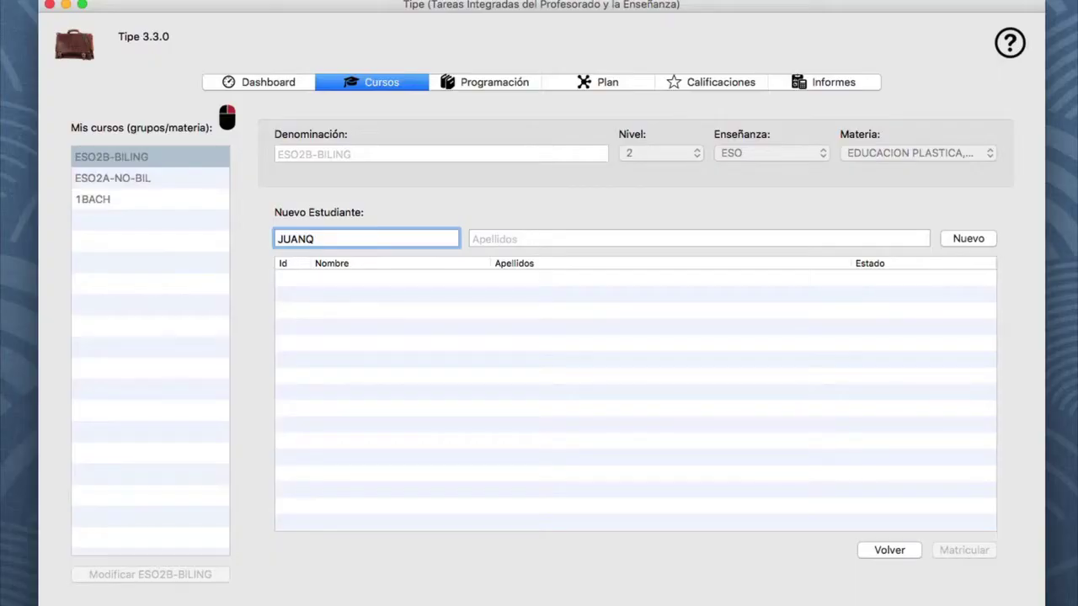
Correct the first name and add the first two new students with their first names and surnames
key(BackSpace)
key(Tab)
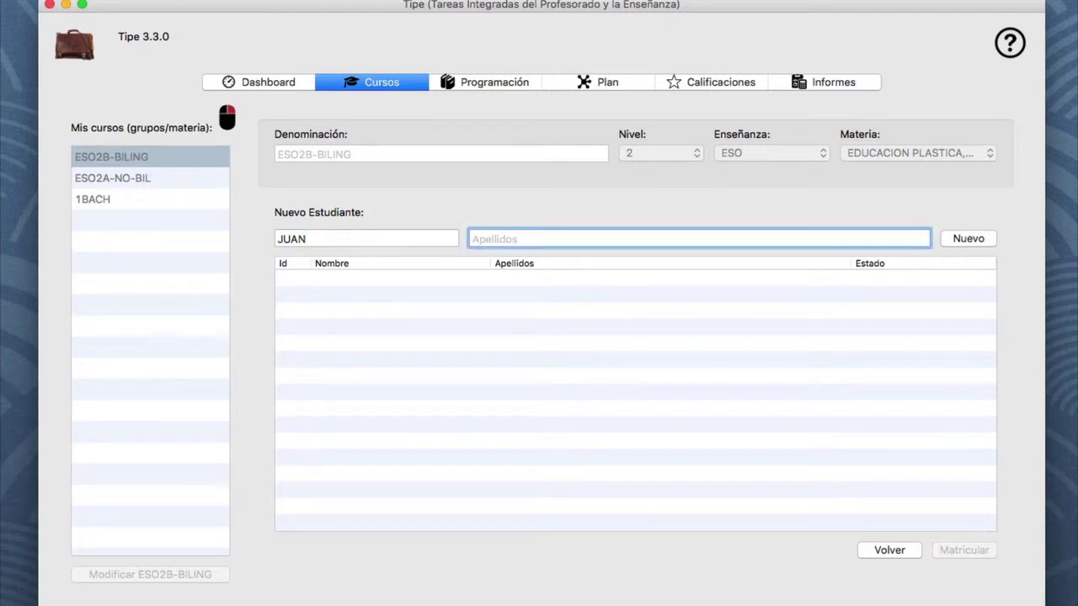
text(TURRIANO)
click(952, 237)
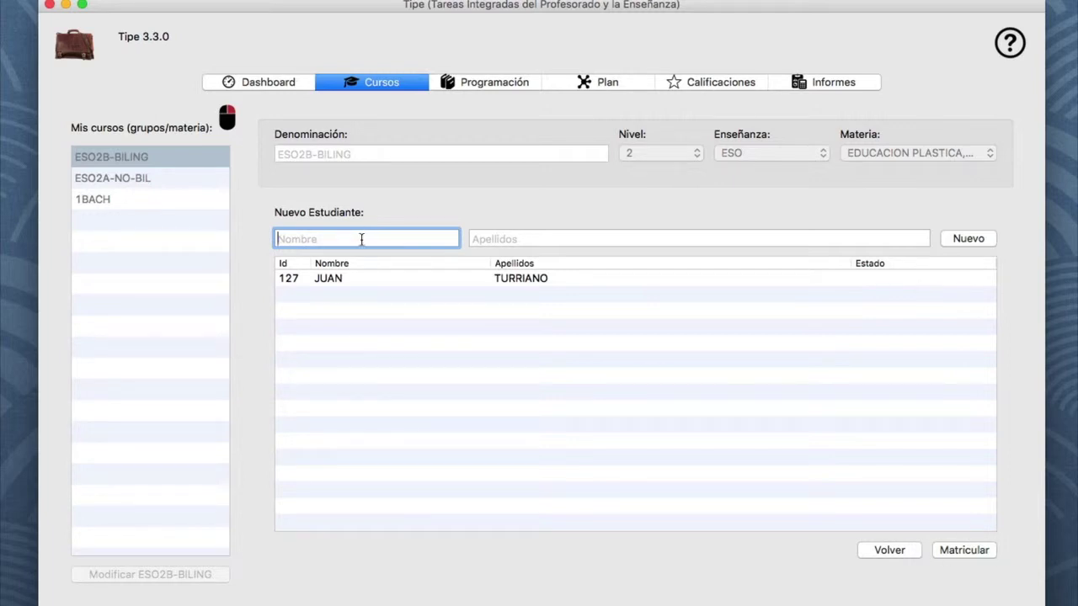
text(MARIANA)
key(Tab)
text(PINEDA)
click(969, 239)
Add the third and fourth students, loading the fourth's existing ESO2A-NO-BIL record for enrolment
text(CLARA)
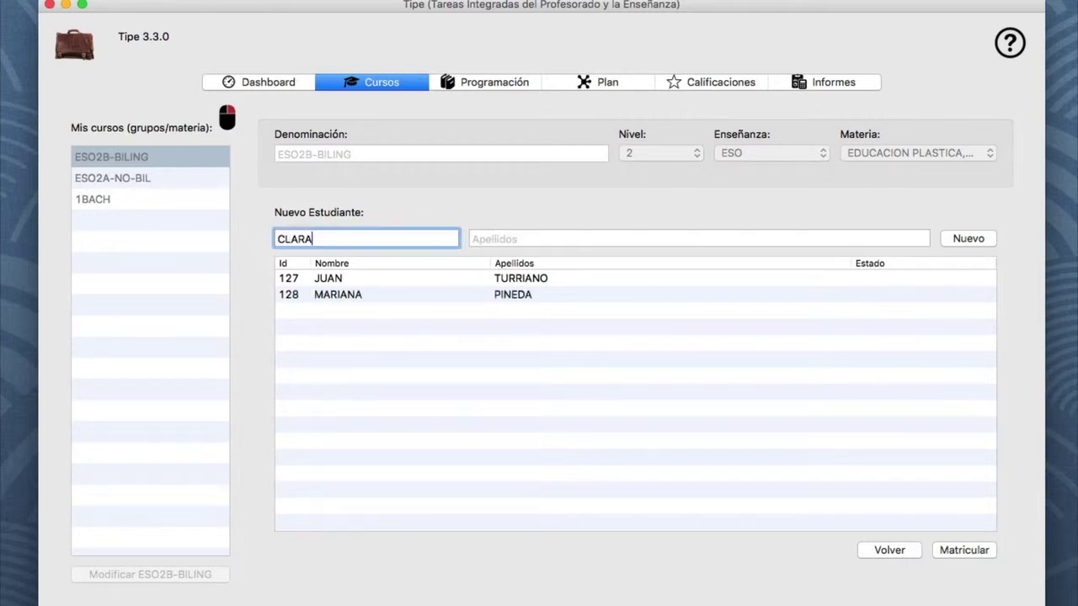
key(Tab)
text(CAMPOAMOR)
click(977, 239)
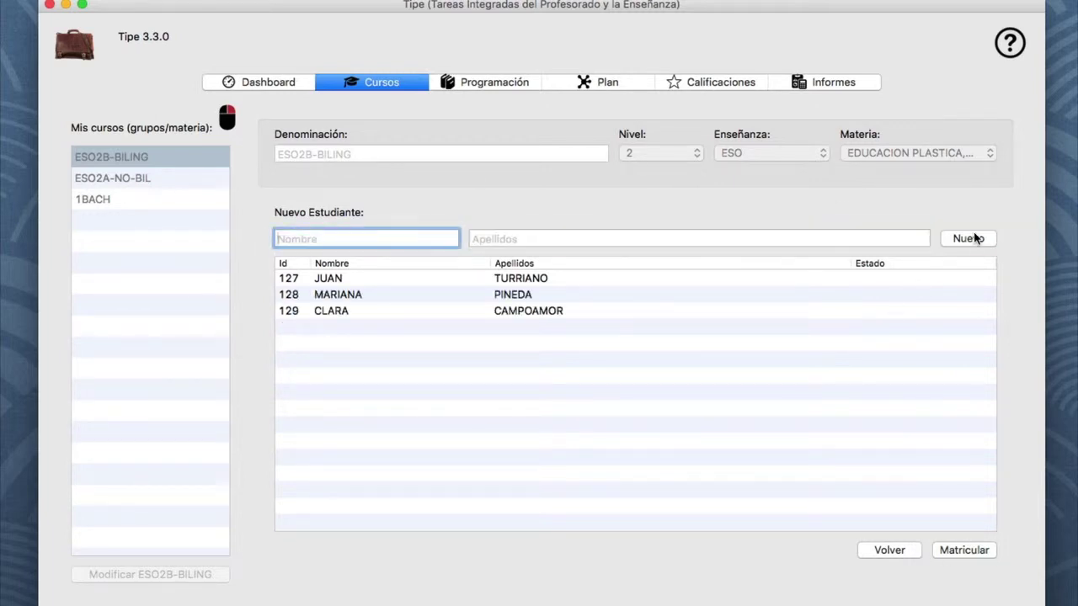
key(Tab)
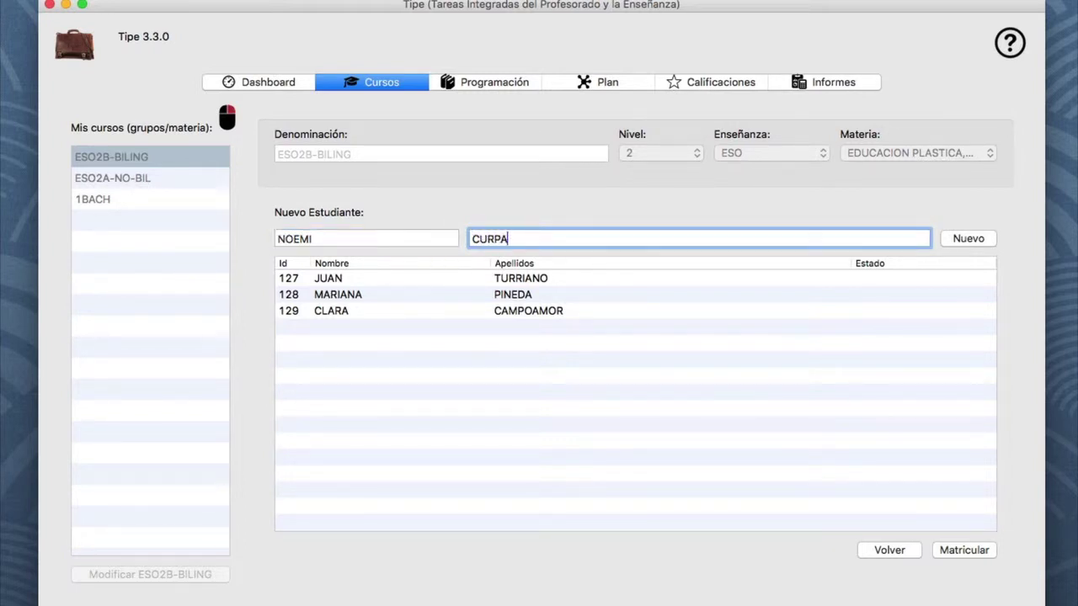
click(969, 238)
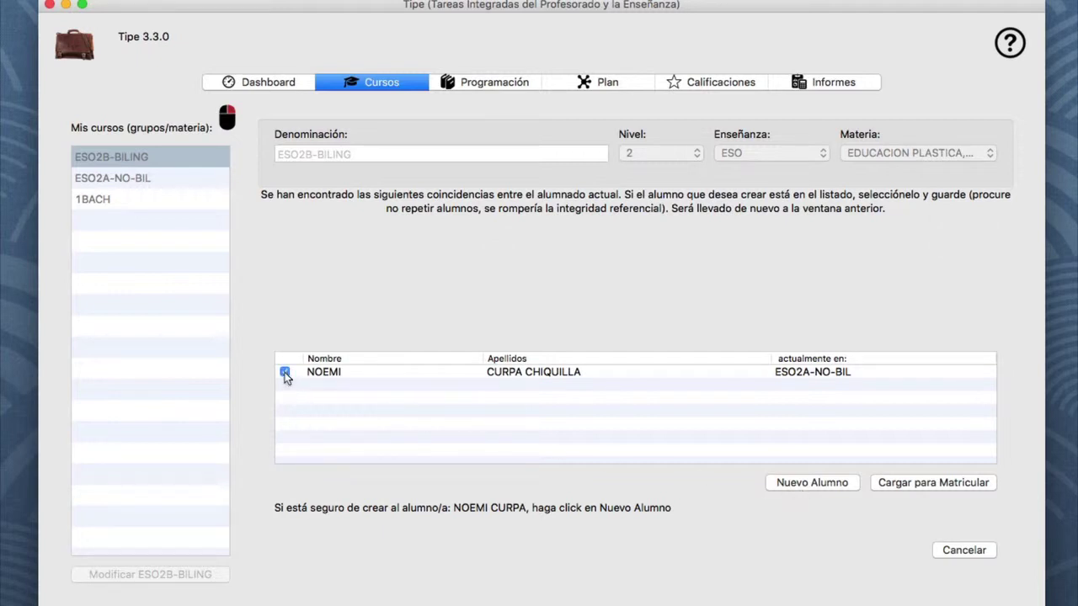
click(919, 486)
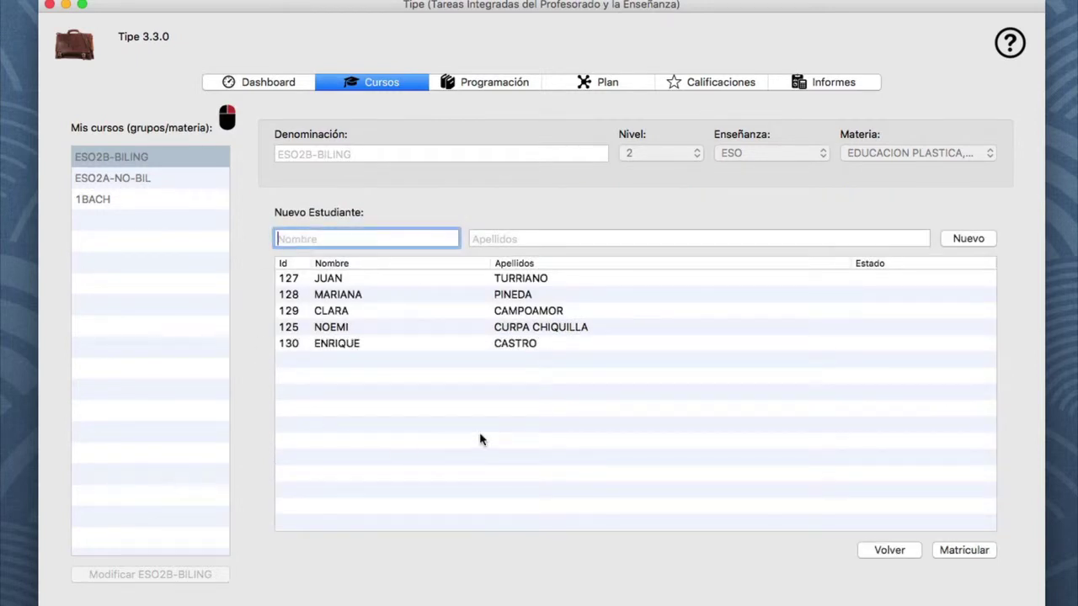
Enrol all five listed students in ESO2B-BILING and return to its attendance sheet
click(969, 553)
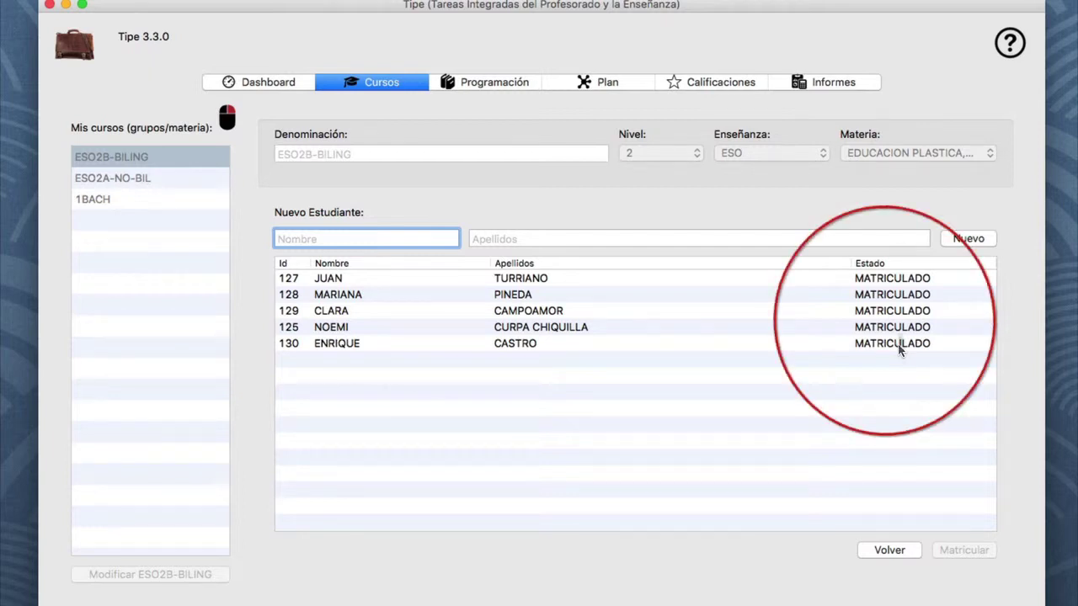
click(902, 551)
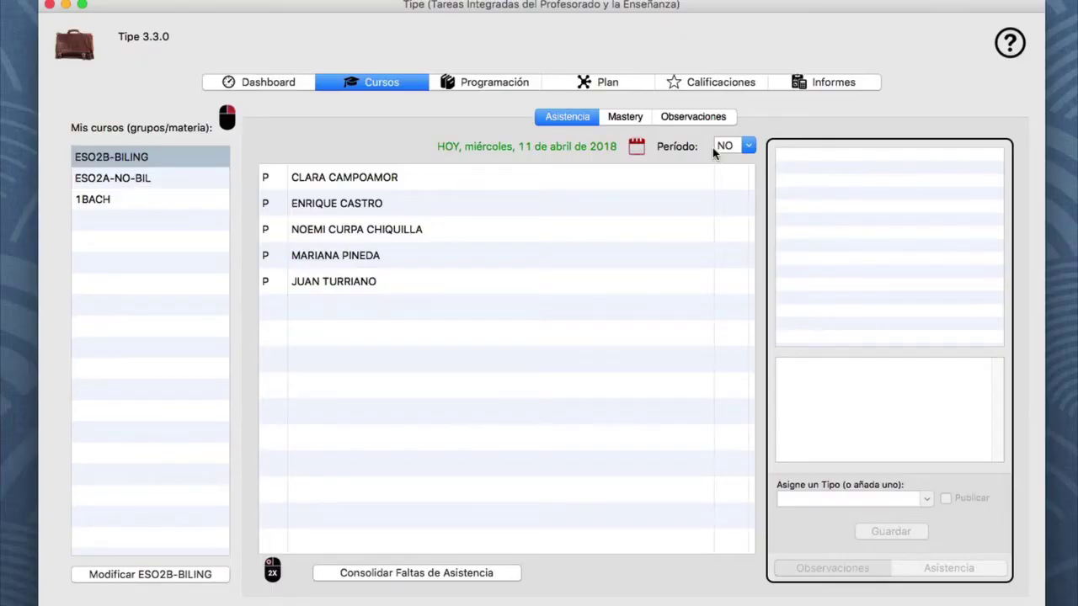
Mark the fourth student late (R) for period 4 and consolidate the attendance
click(274, 265)
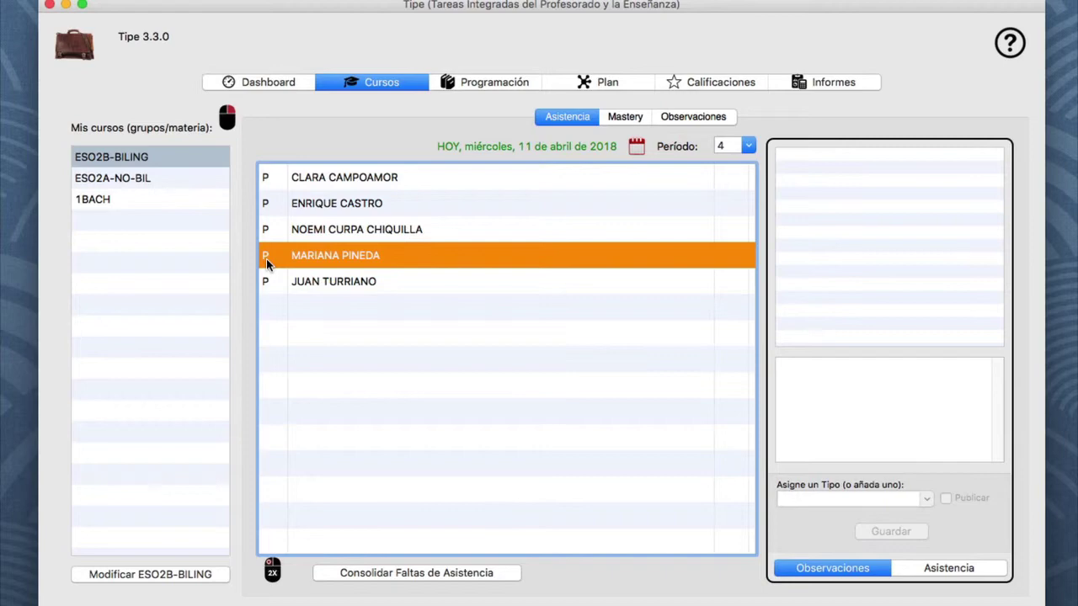
click(266, 259)
click(274, 261)
click(272, 261)
click(280, 265)
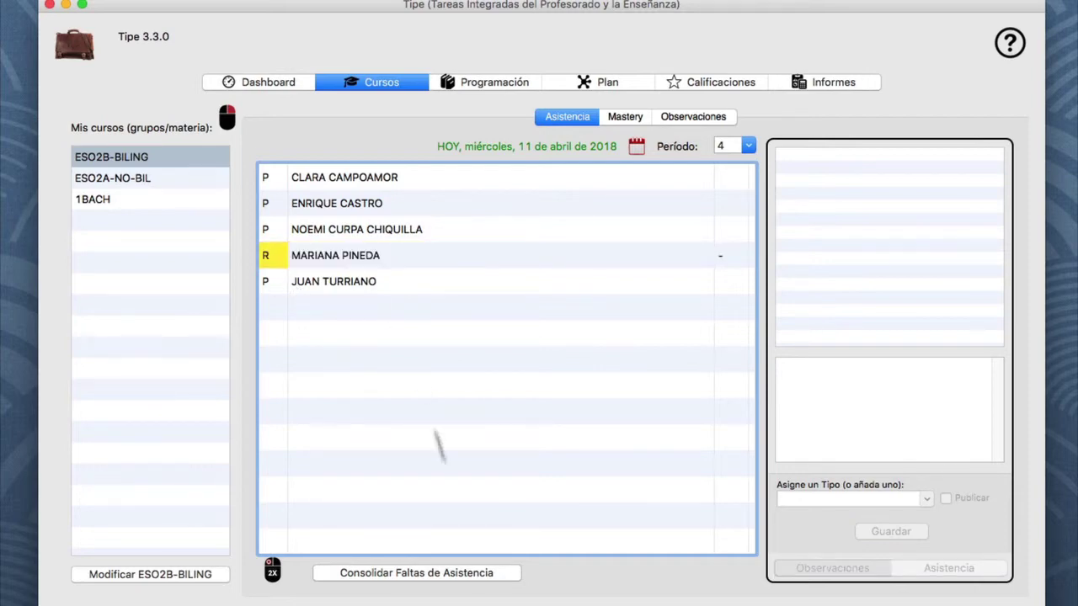
click(425, 580)
Review that student's attendance history showing the R entry, then close it
click(356, 261)
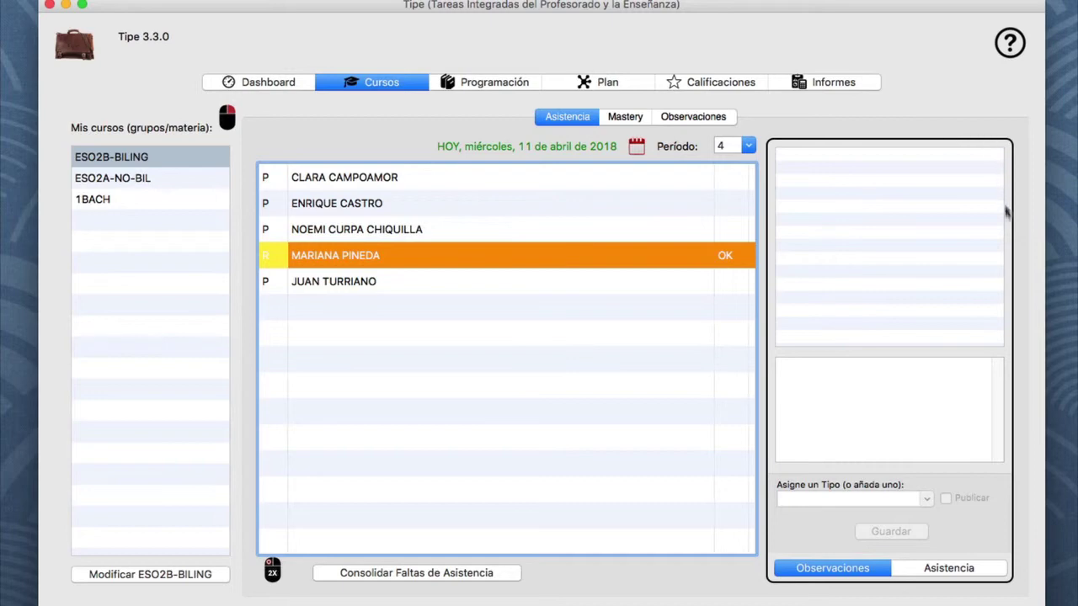
click(939, 575)
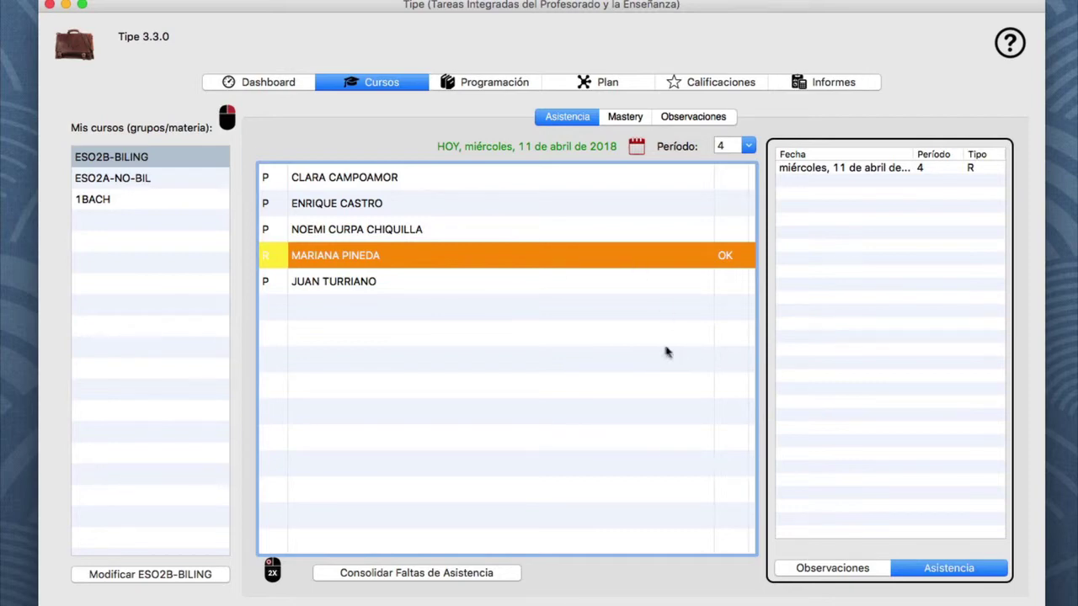
click(518, 329)
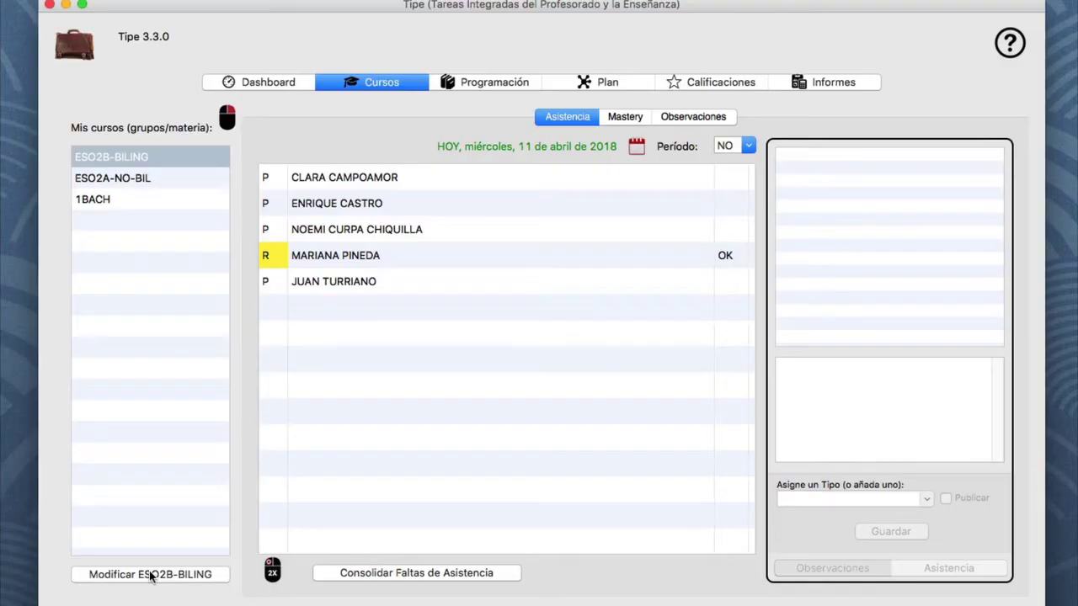
Rename ESO2B-BILING to ESO2-C_D-BILING by inserting '-C_D' after ESO2, and save
click(150, 576)
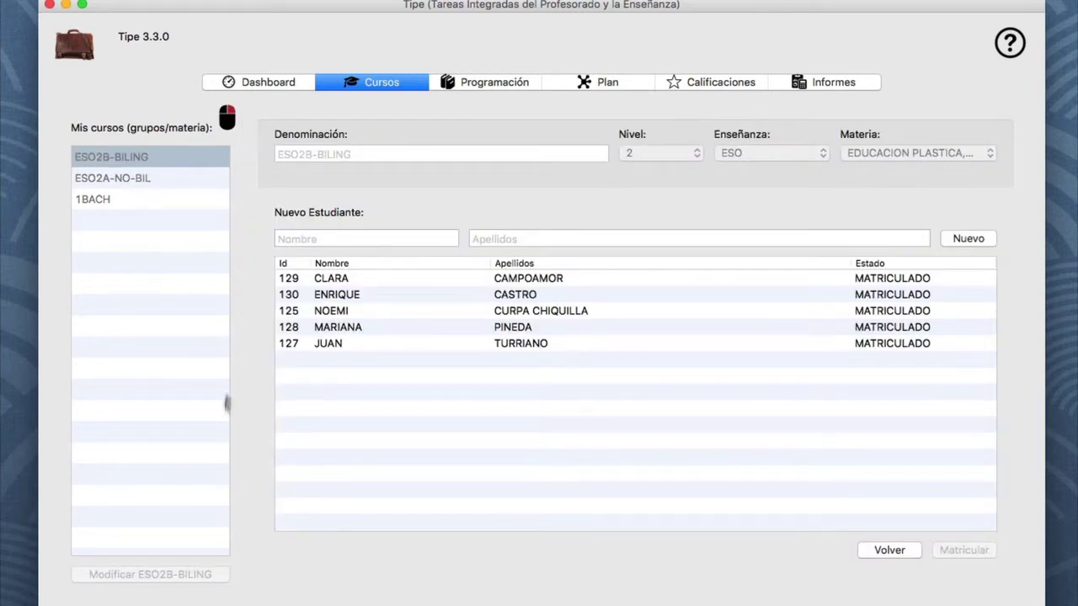
right_click(313, 168)
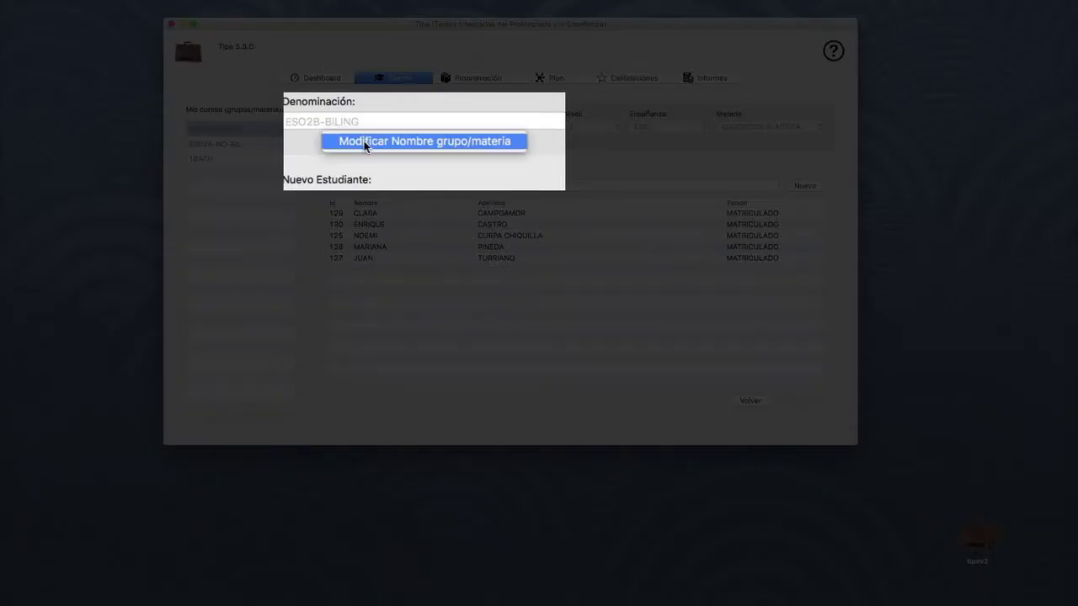
click(365, 145)
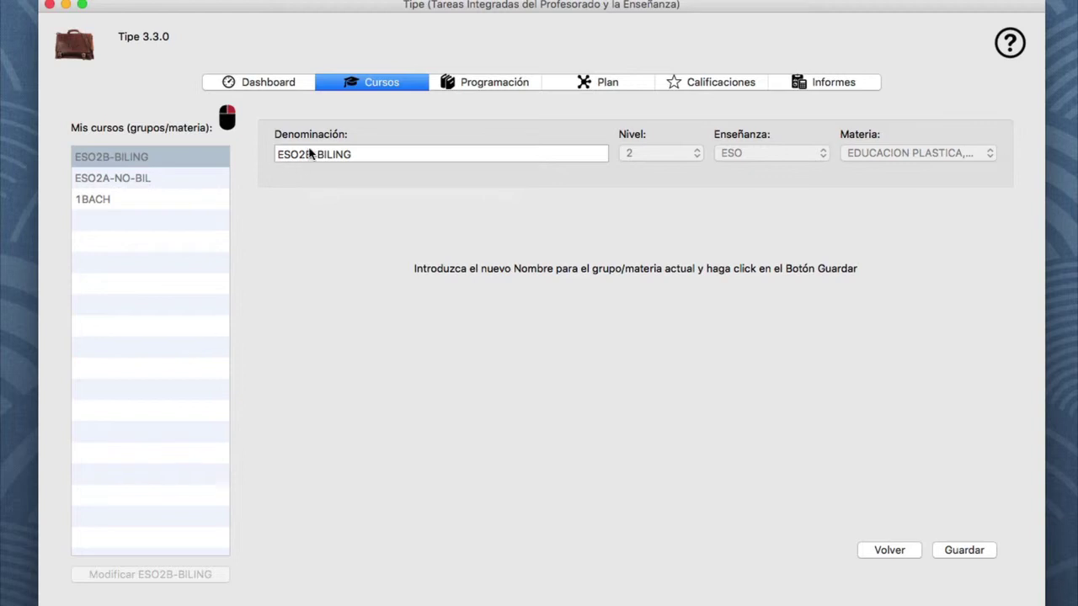
click(313, 153)
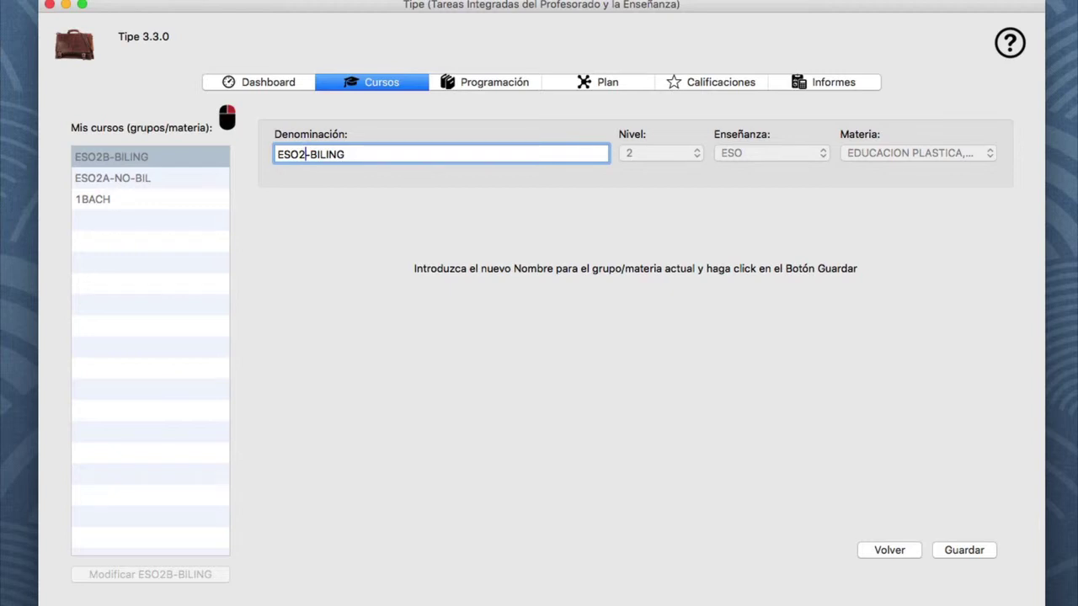
text(-C_D)
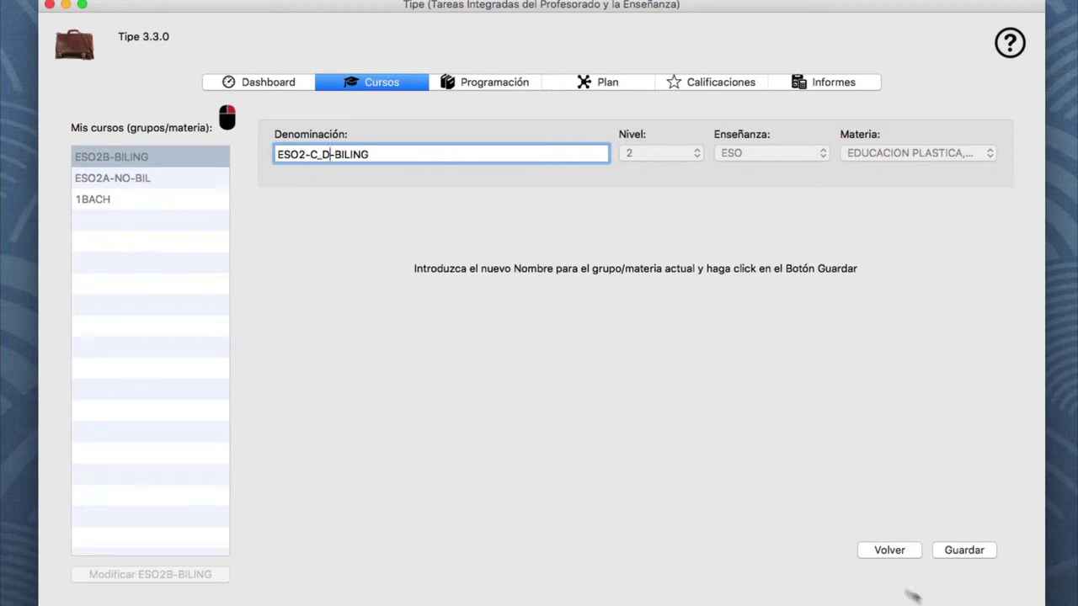
click(962, 550)
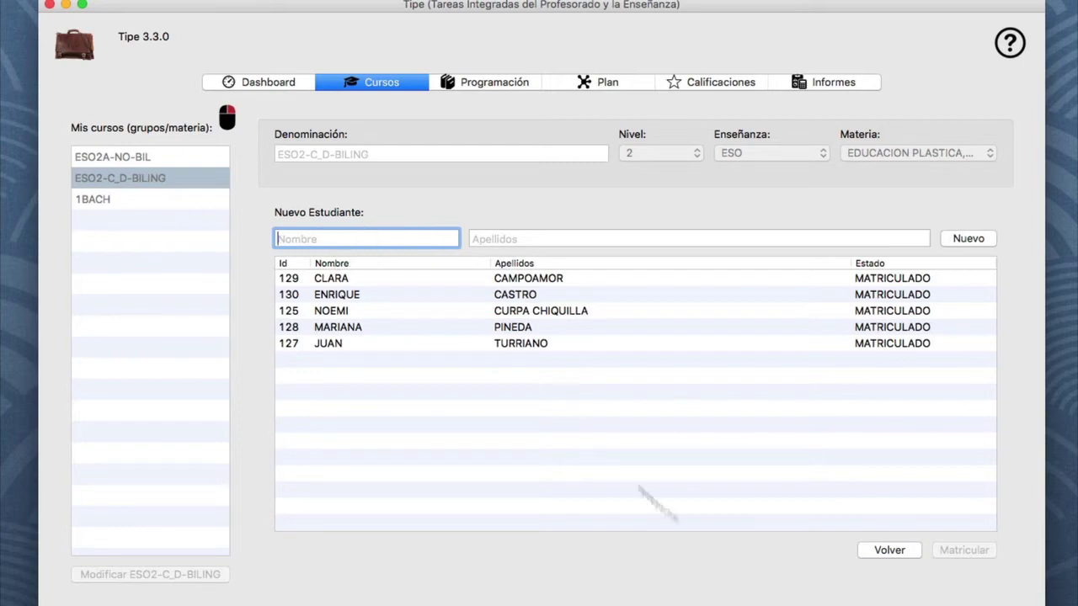
Go back, open ESO2A-NO-BIL's attendance list and select its last student
click(910, 552)
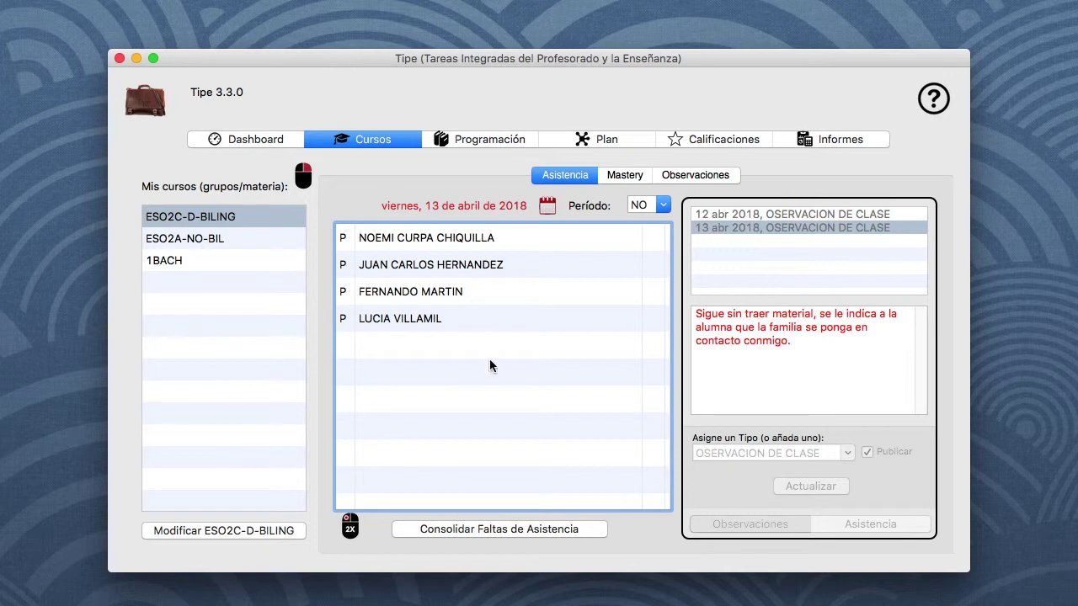
click(227, 243)
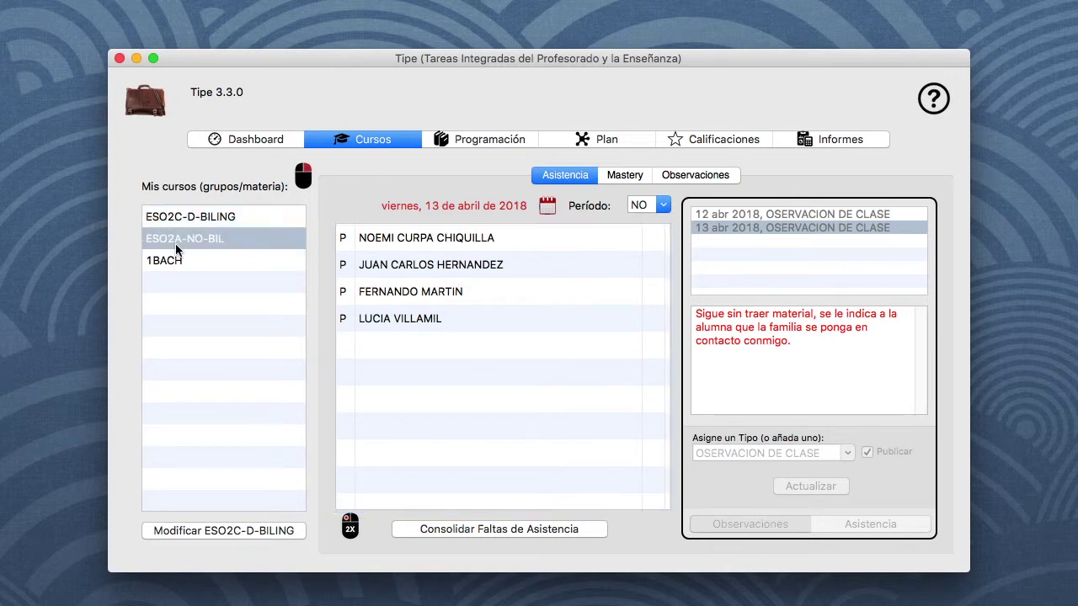
click(411, 243)
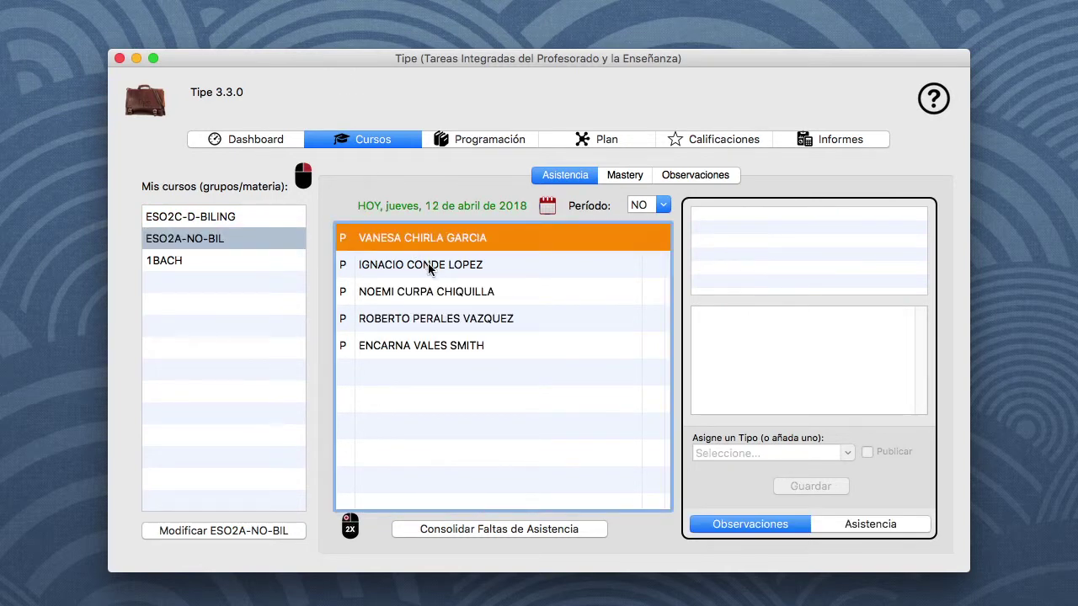
click(430, 269)
click(434, 293)
click(437, 333)
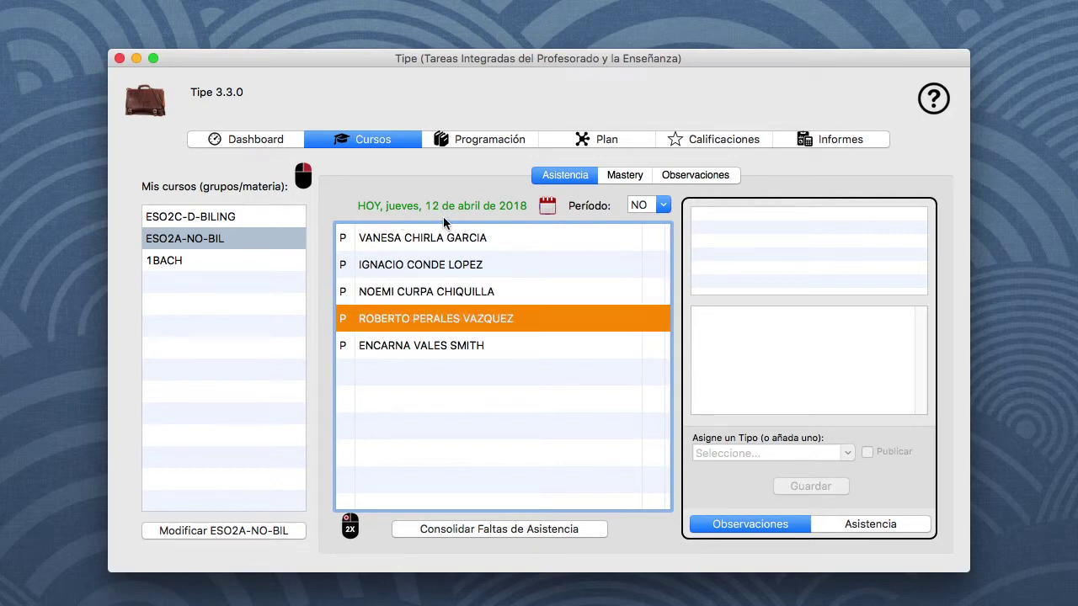
click(458, 345)
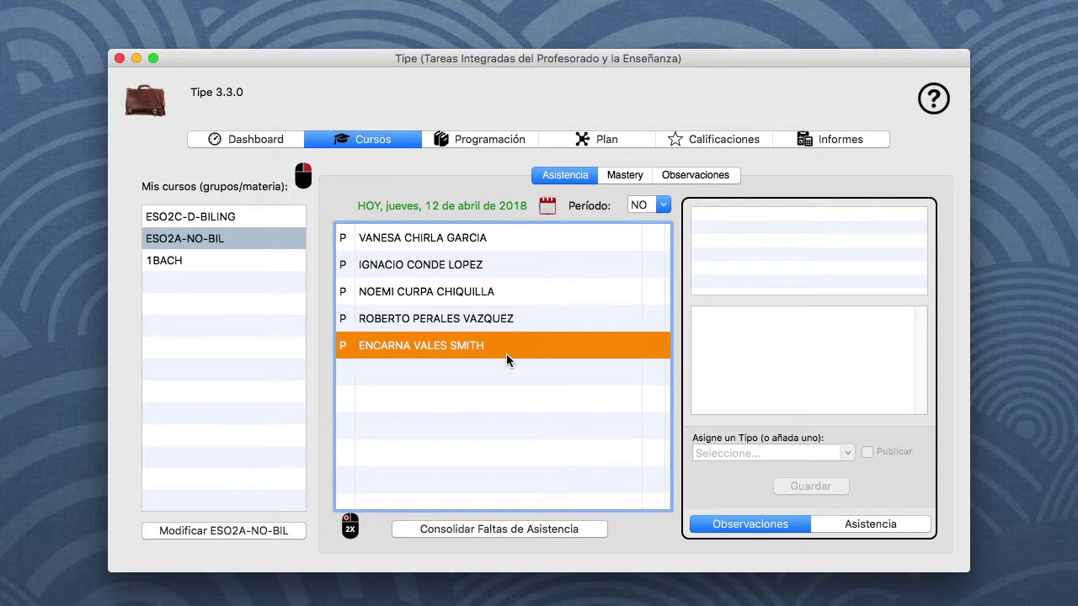
Save a published SANCIÓN observation 'Usa el móvil en clase' for the last student
click(770, 375)
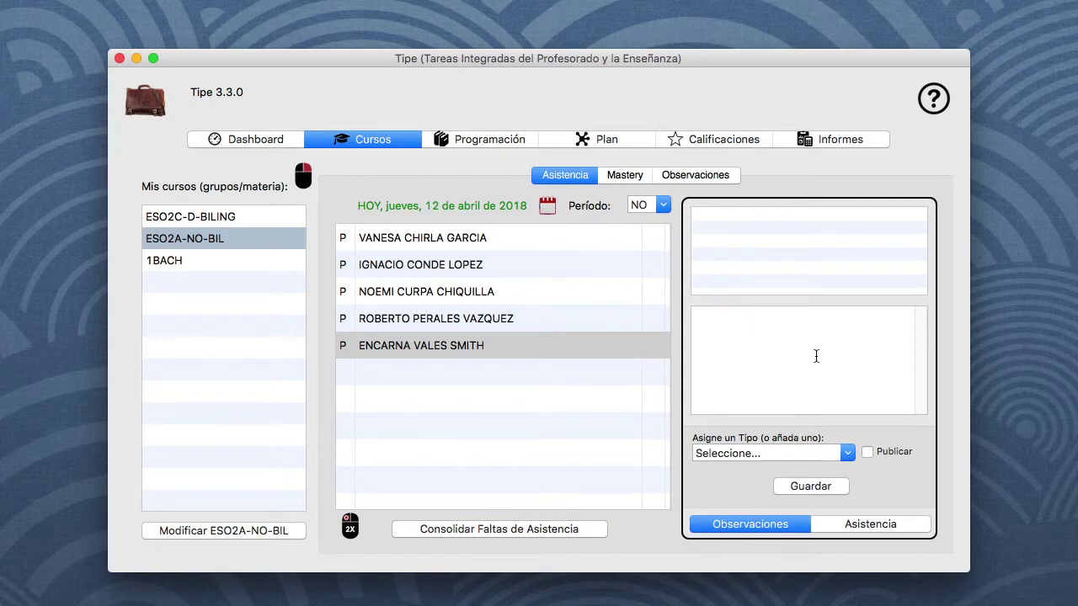
text(Usa el móvil en clase.)
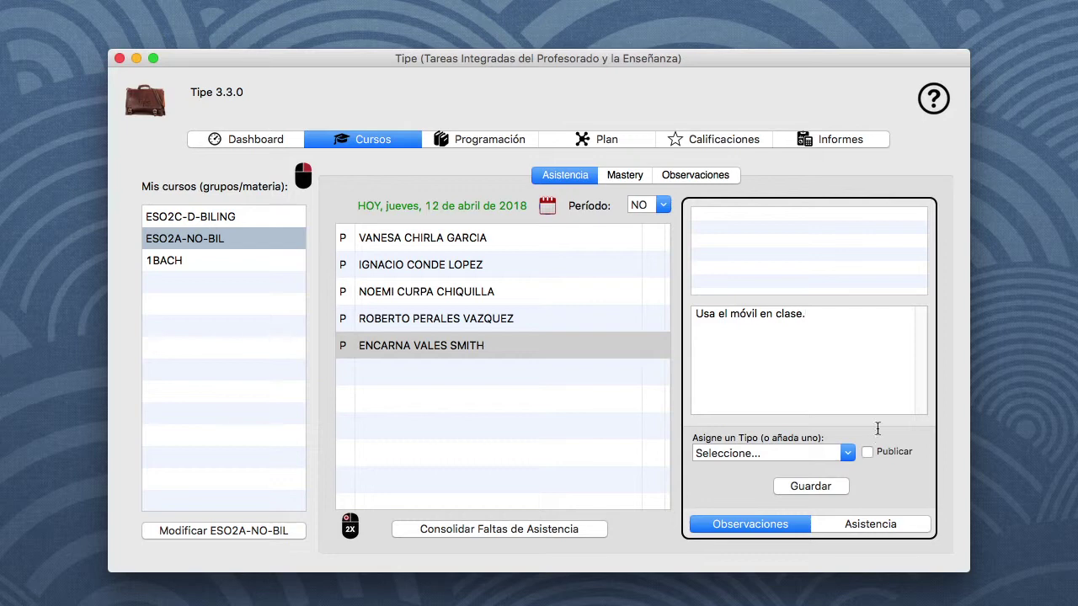
click(848, 455)
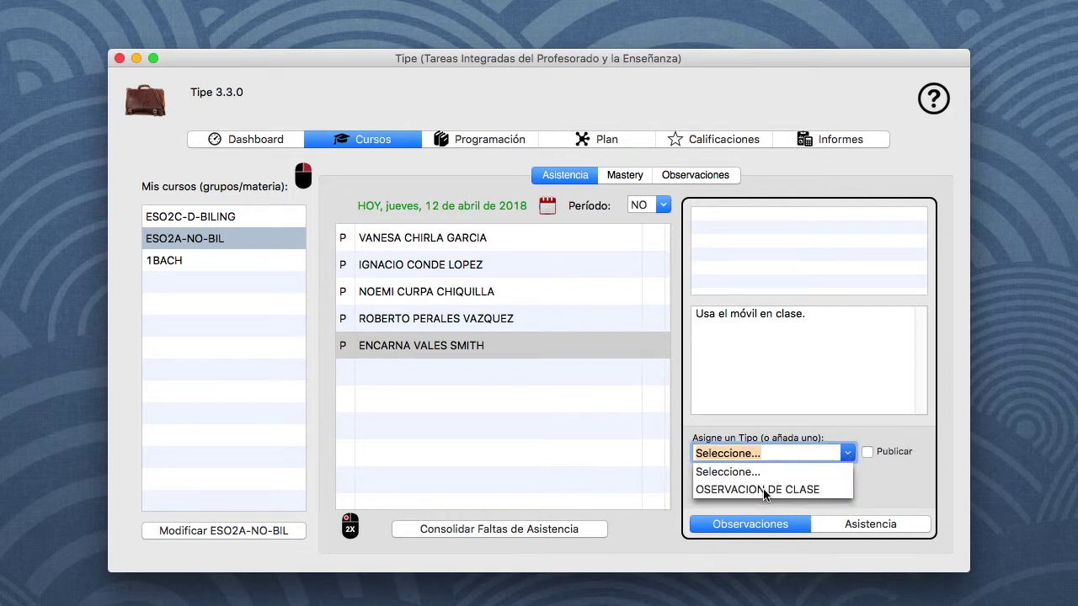
click(761, 489)
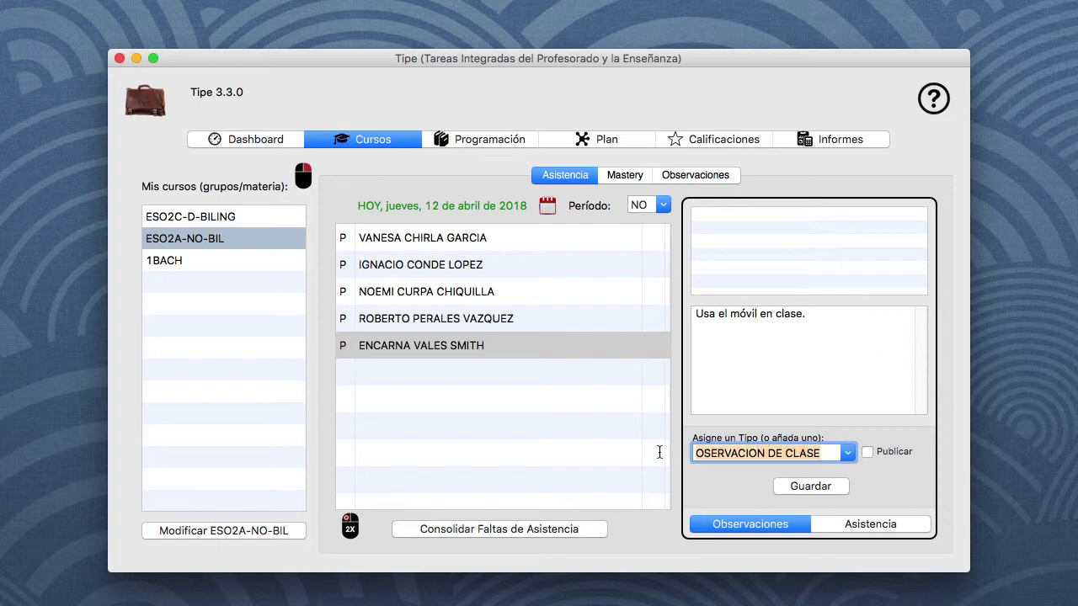
text(sad)
key(BackSpace)
key(BackSpace)
key(BackSpace)
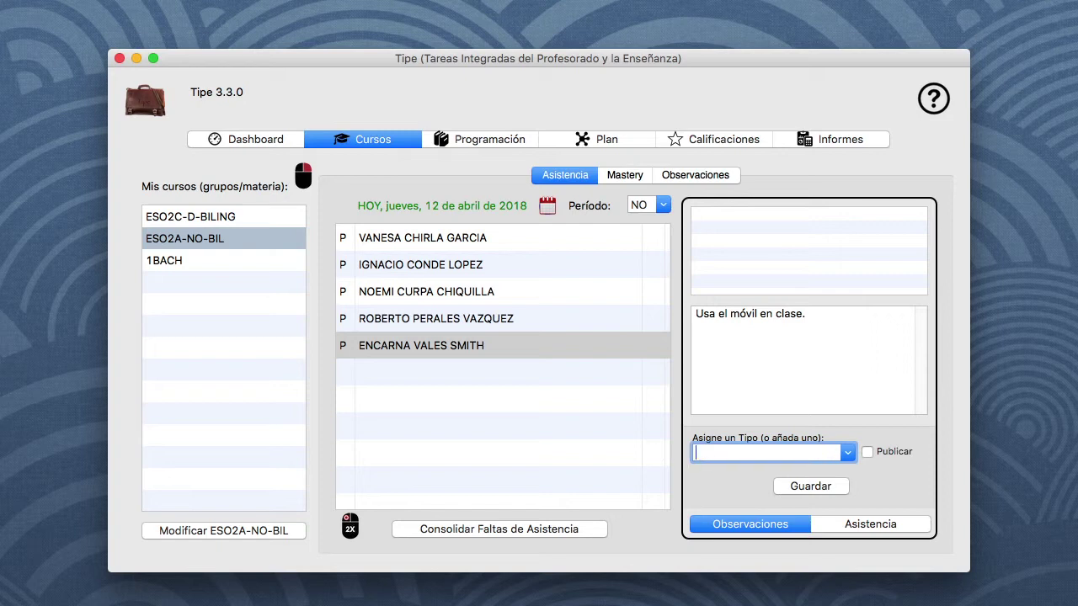
text(SANCIÓN)
click(867, 453)
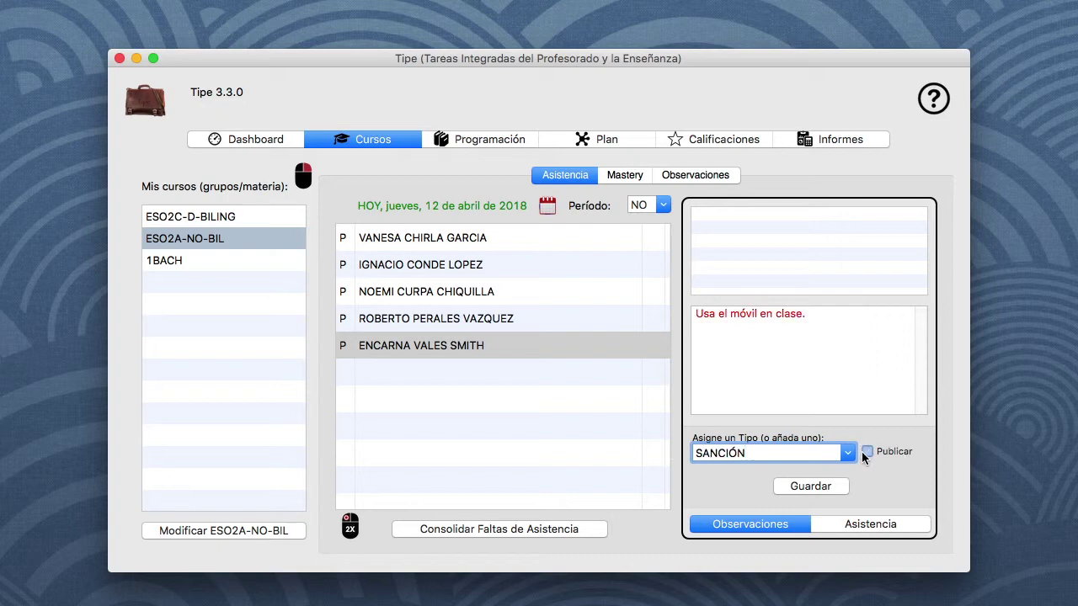
click(830, 487)
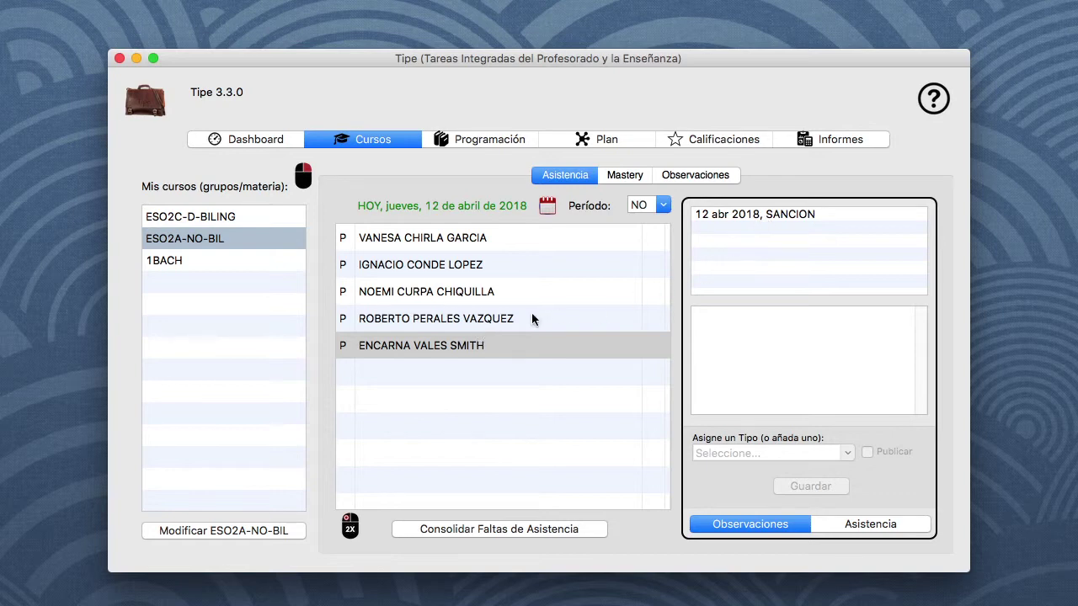
click(489, 315)
click(492, 296)
Check the last student's saved 12 April 2018 SANCION observation
click(486, 341)
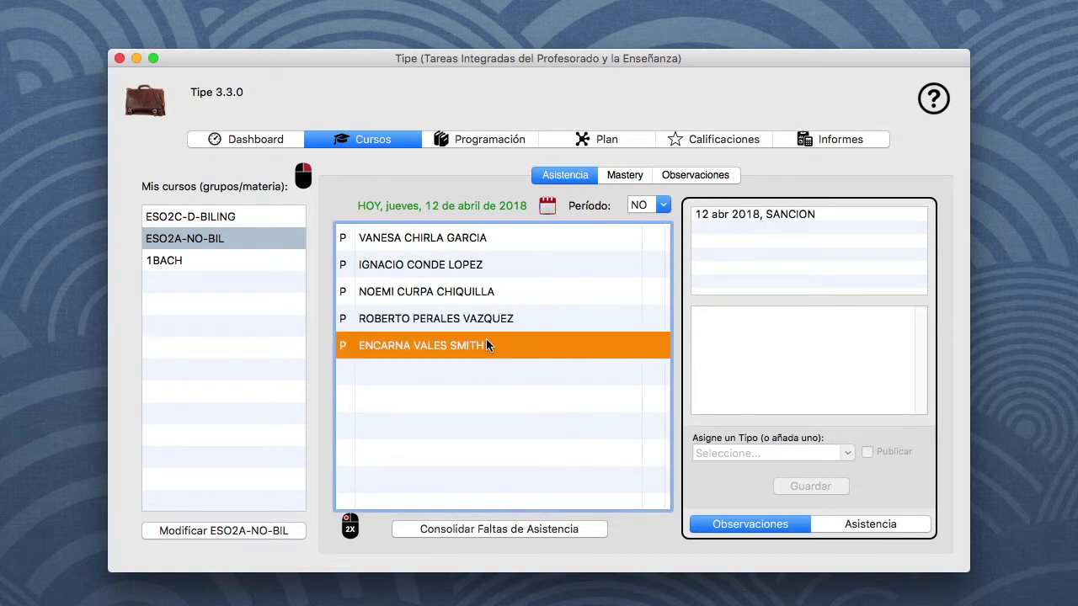
click(787, 214)
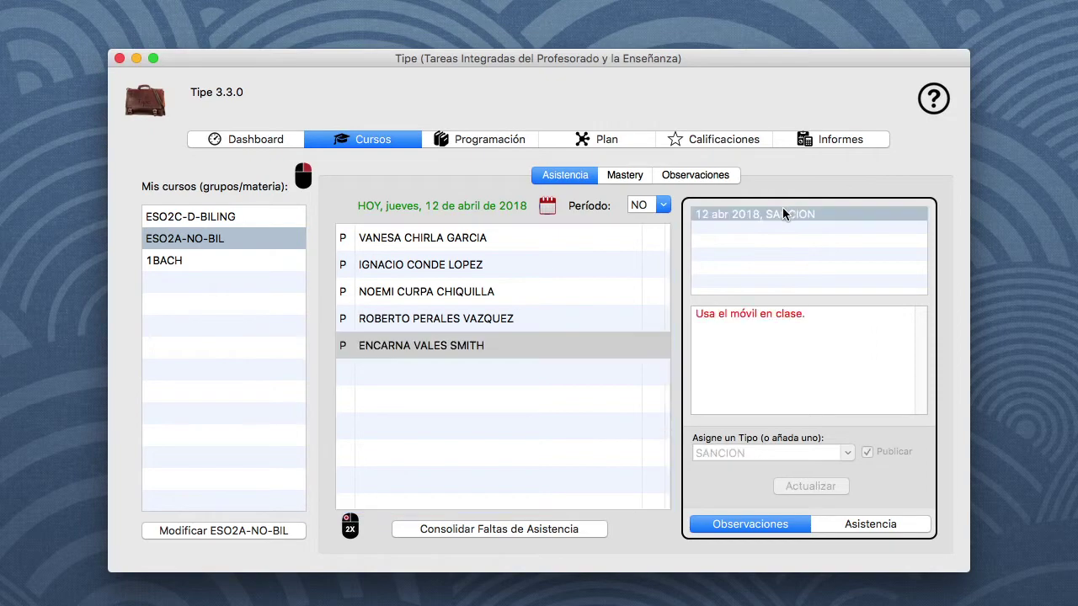
click(565, 365)
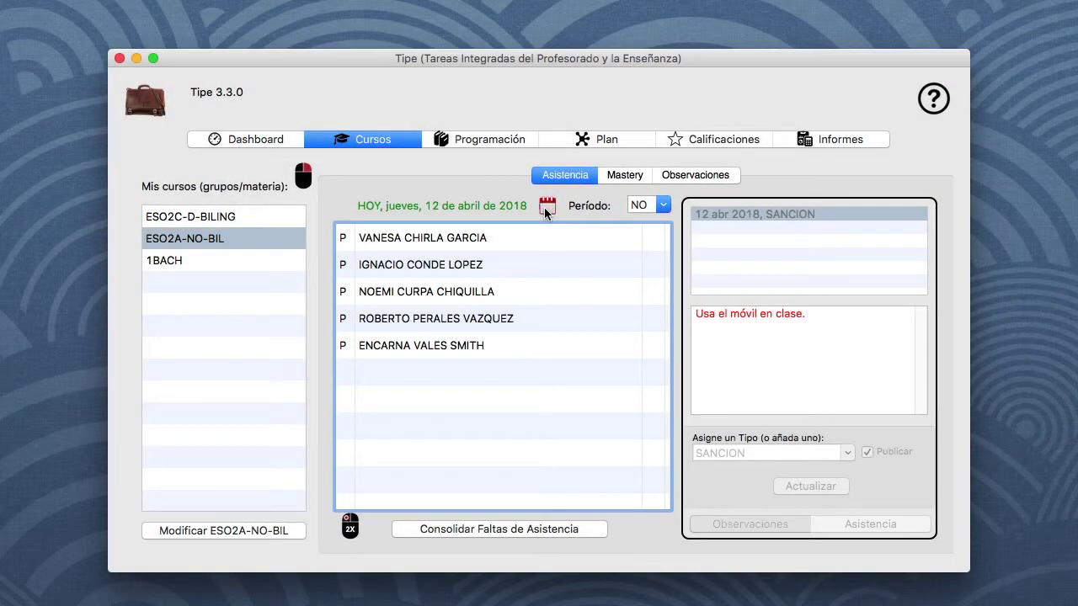
Change the date to Friday 13 April 2018 and show the group observations form
click(544, 208)
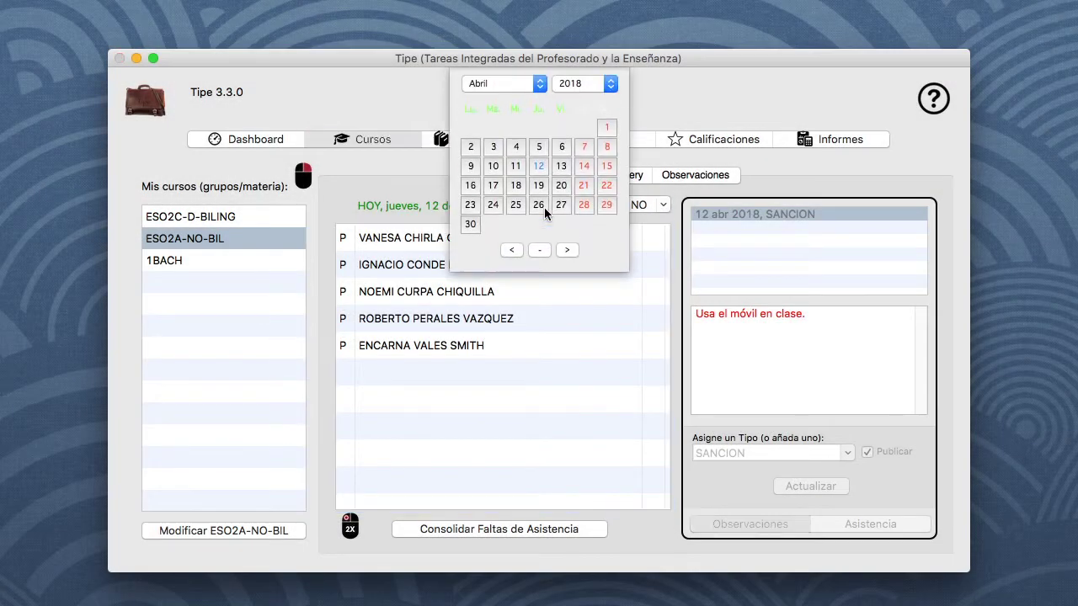
click(561, 166)
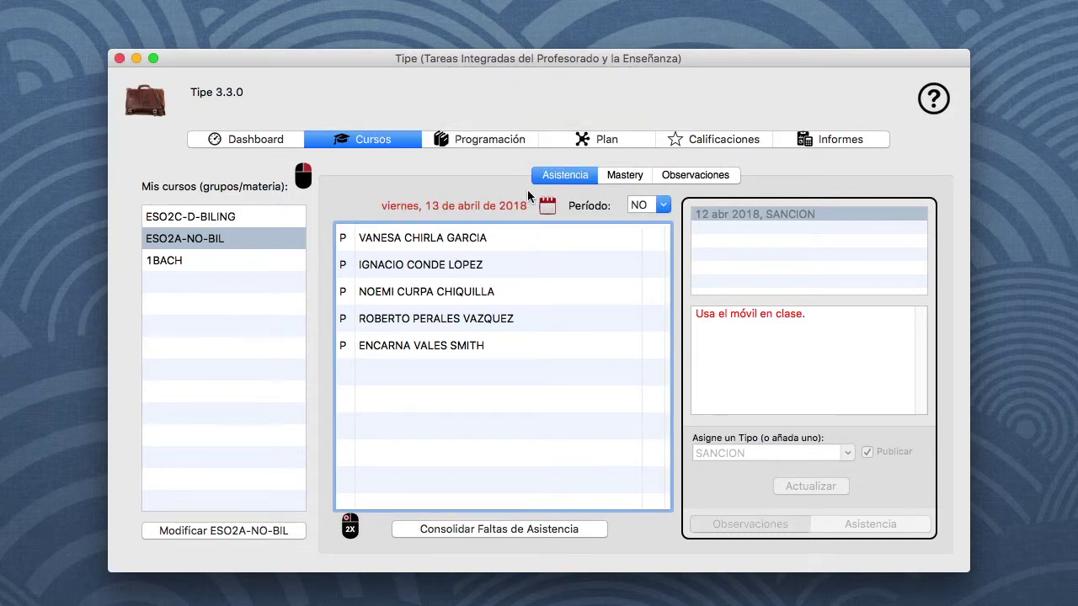
click(685, 174)
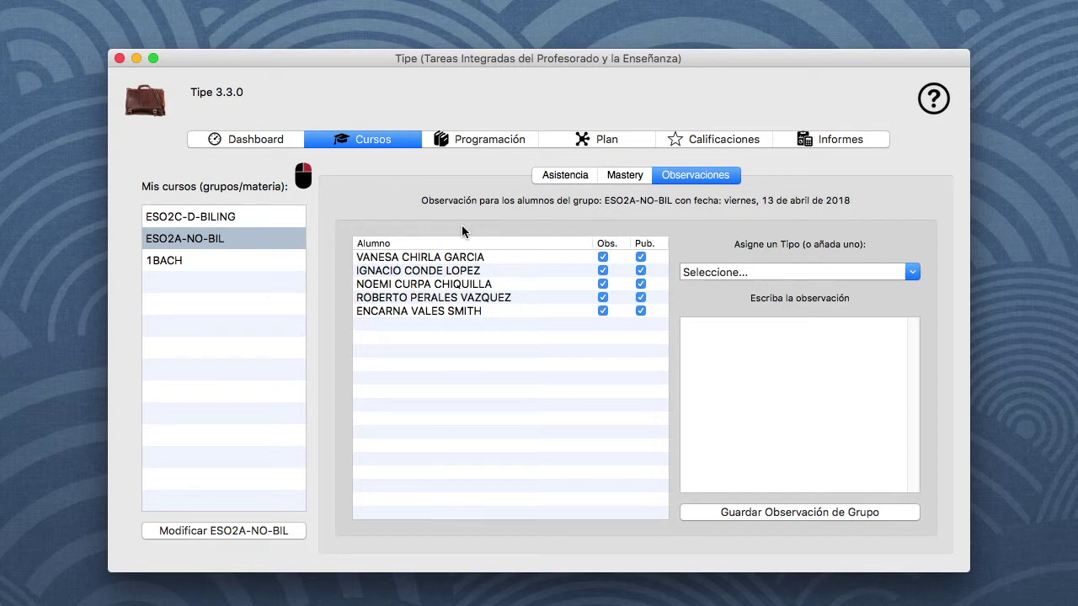
Save OBSERVACION DE CLASE 'No traen el material solicitado...' excluding student one, student two unpublished
click(603, 258)
click(639, 273)
click(913, 275)
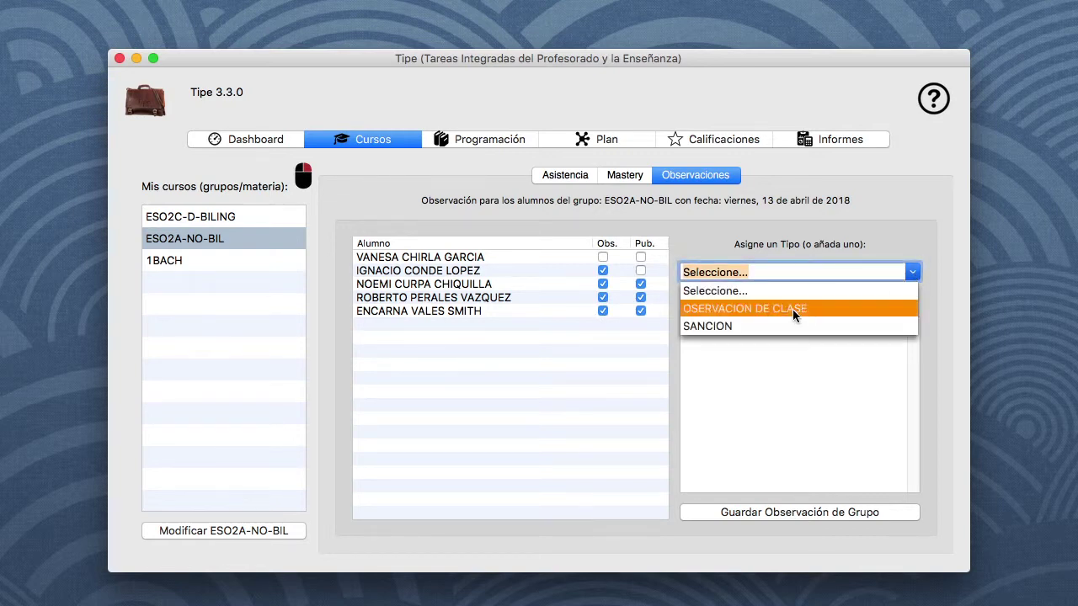
click(795, 314)
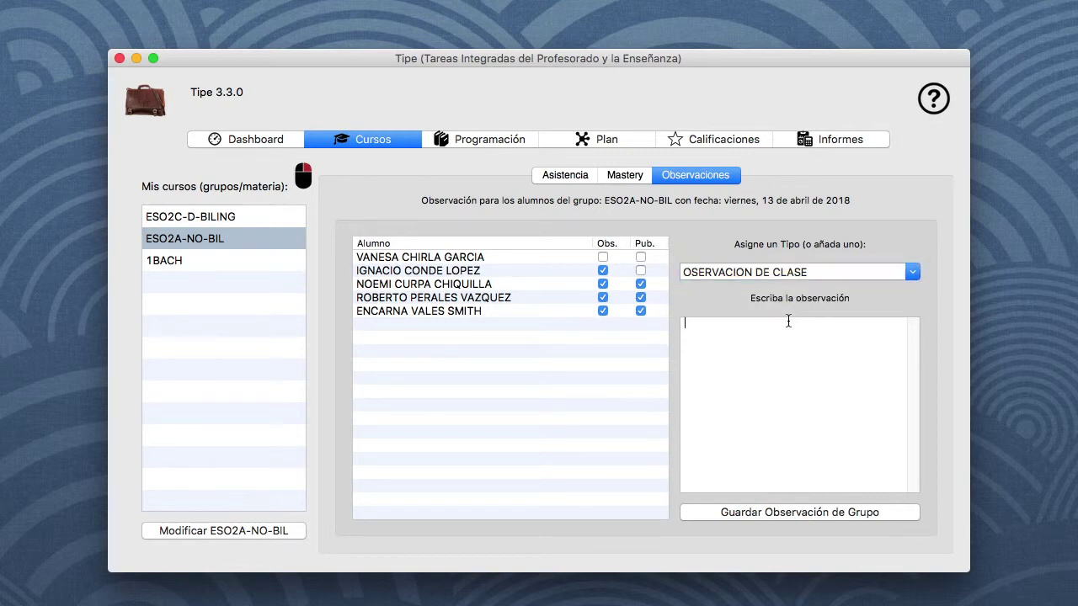
text(No traen el material solicita)
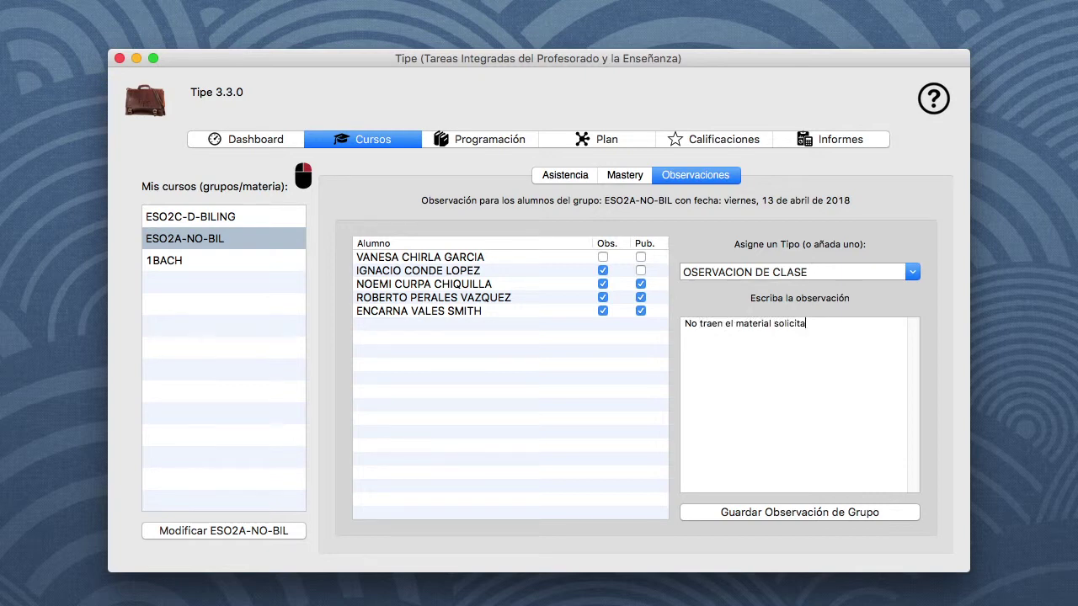
text(do para la actividad prevista.)
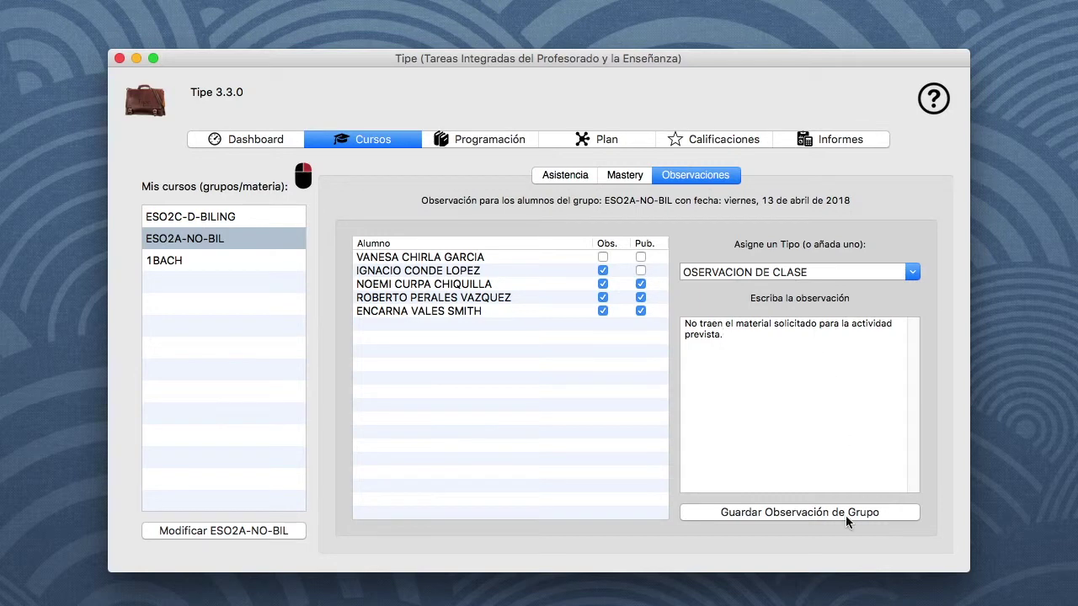
click(846, 516)
click(618, 228)
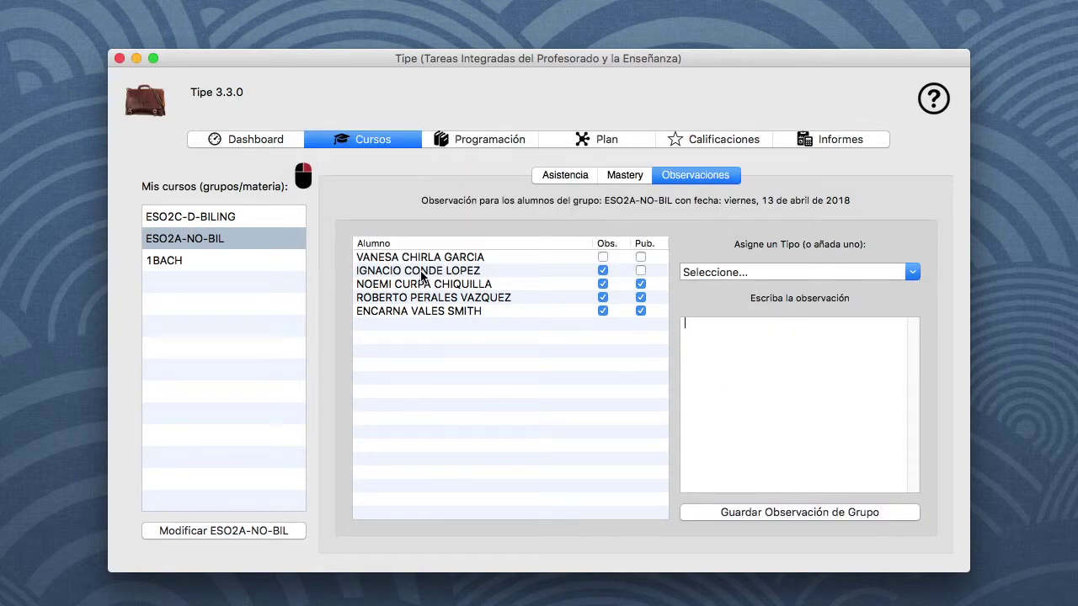
In Asistencia, check the 13 abr 2018 class observation on the second and third students' records
click(565, 175)
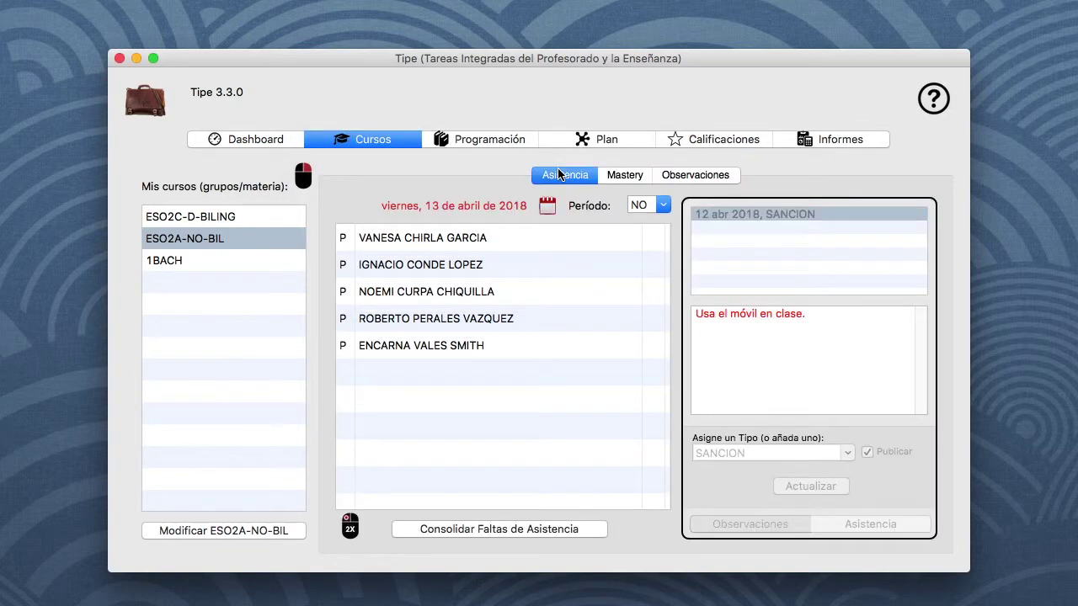
click(414, 266)
click(768, 216)
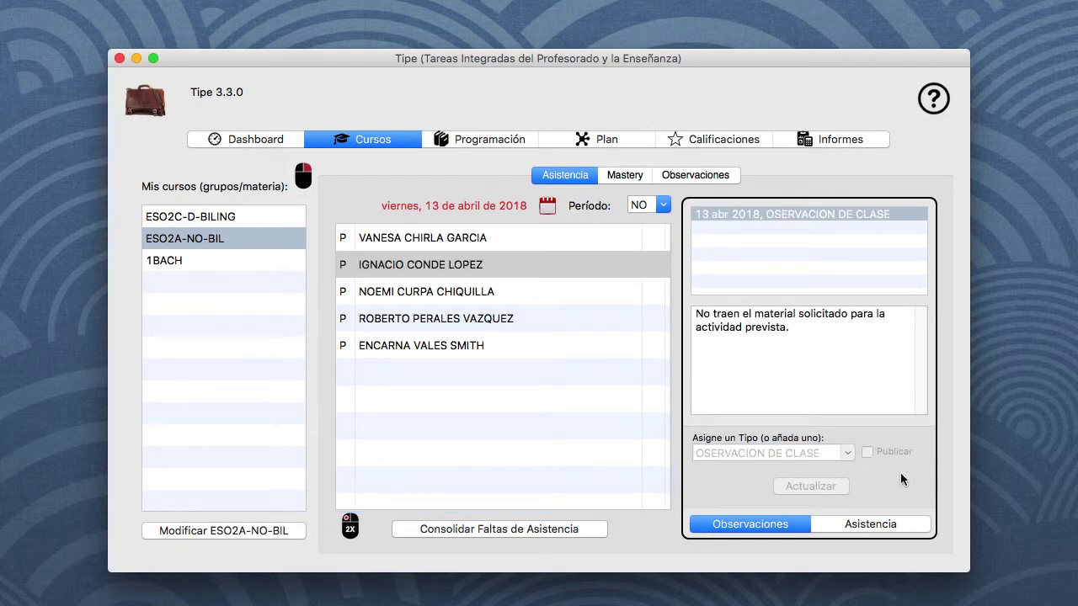
click(452, 292)
click(789, 214)
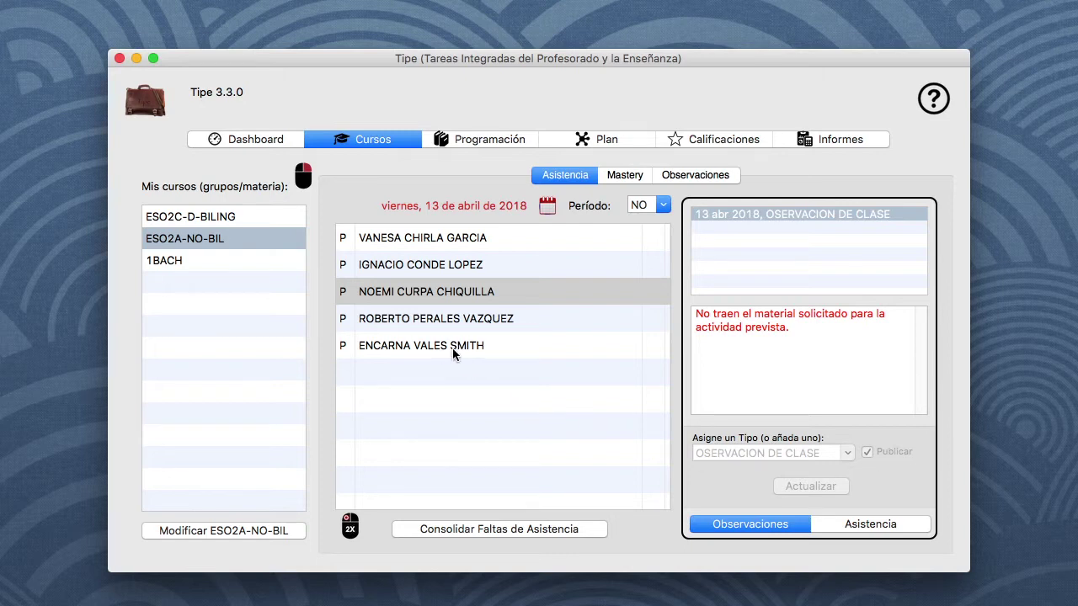
Review the student's attendance records, deselect them, and bring up the Mastery view for ESO2A-NO-BIL
click(767, 524)
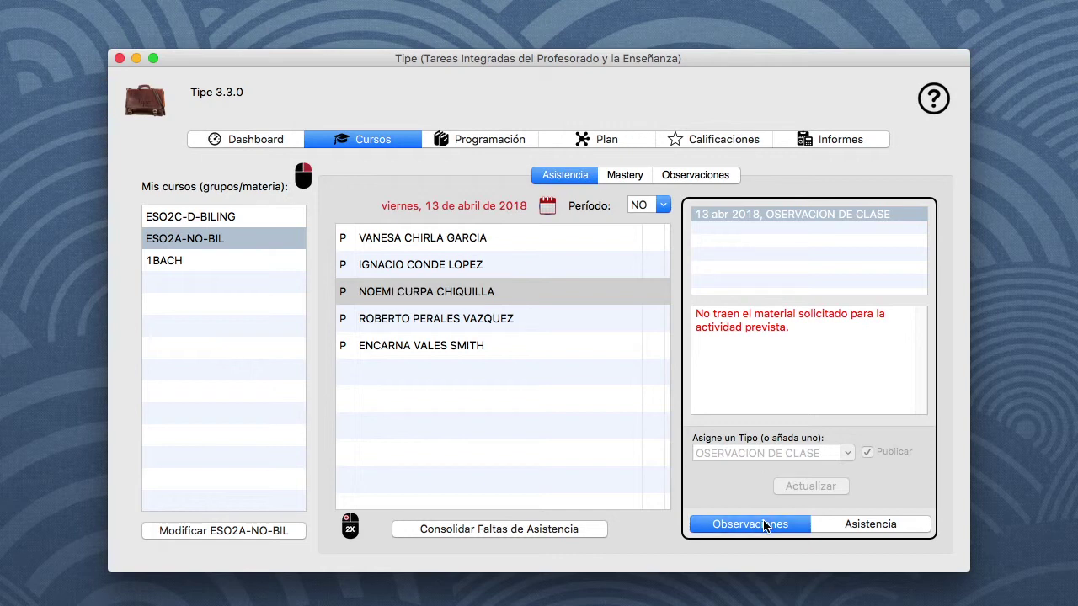
click(897, 531)
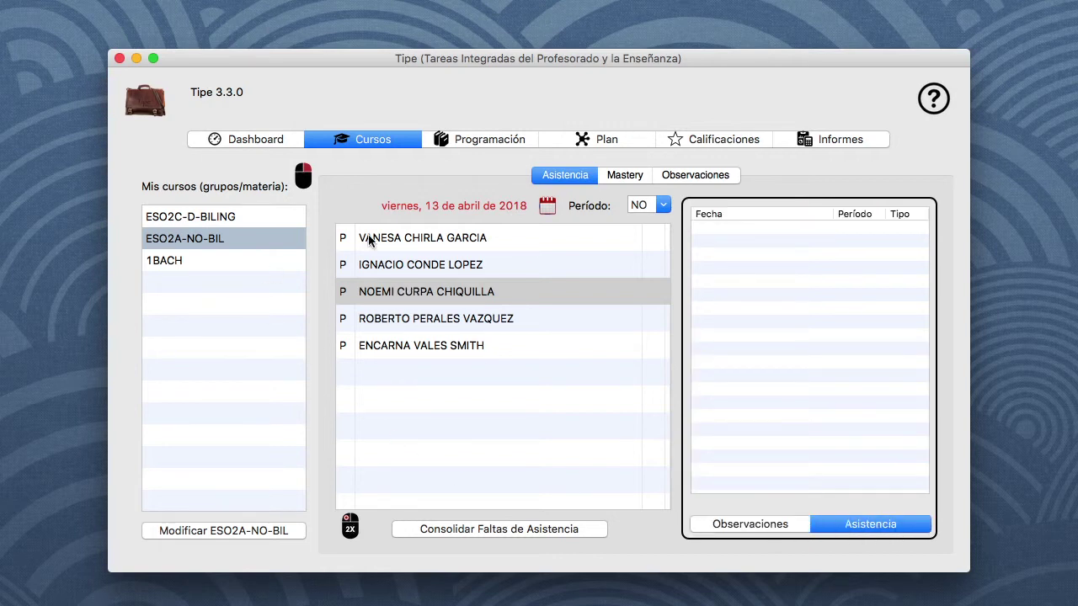
click(470, 382)
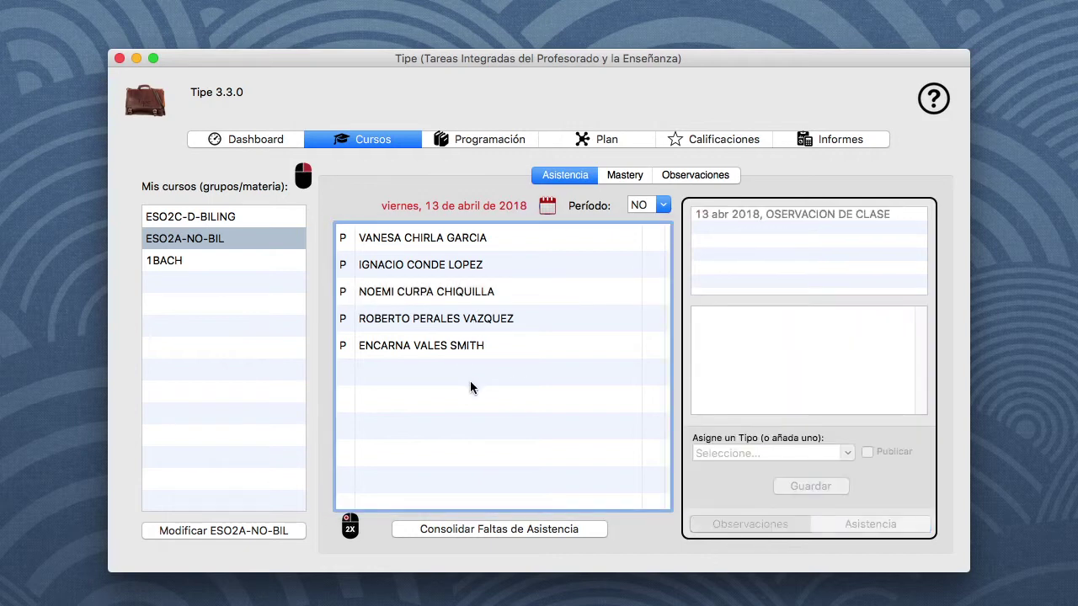
click(625, 175)
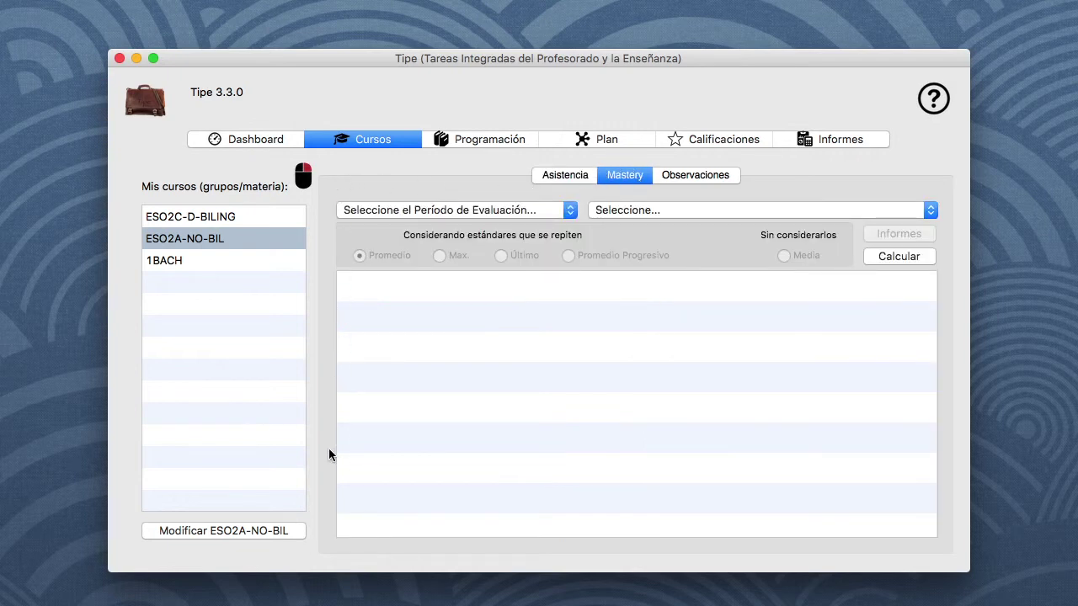